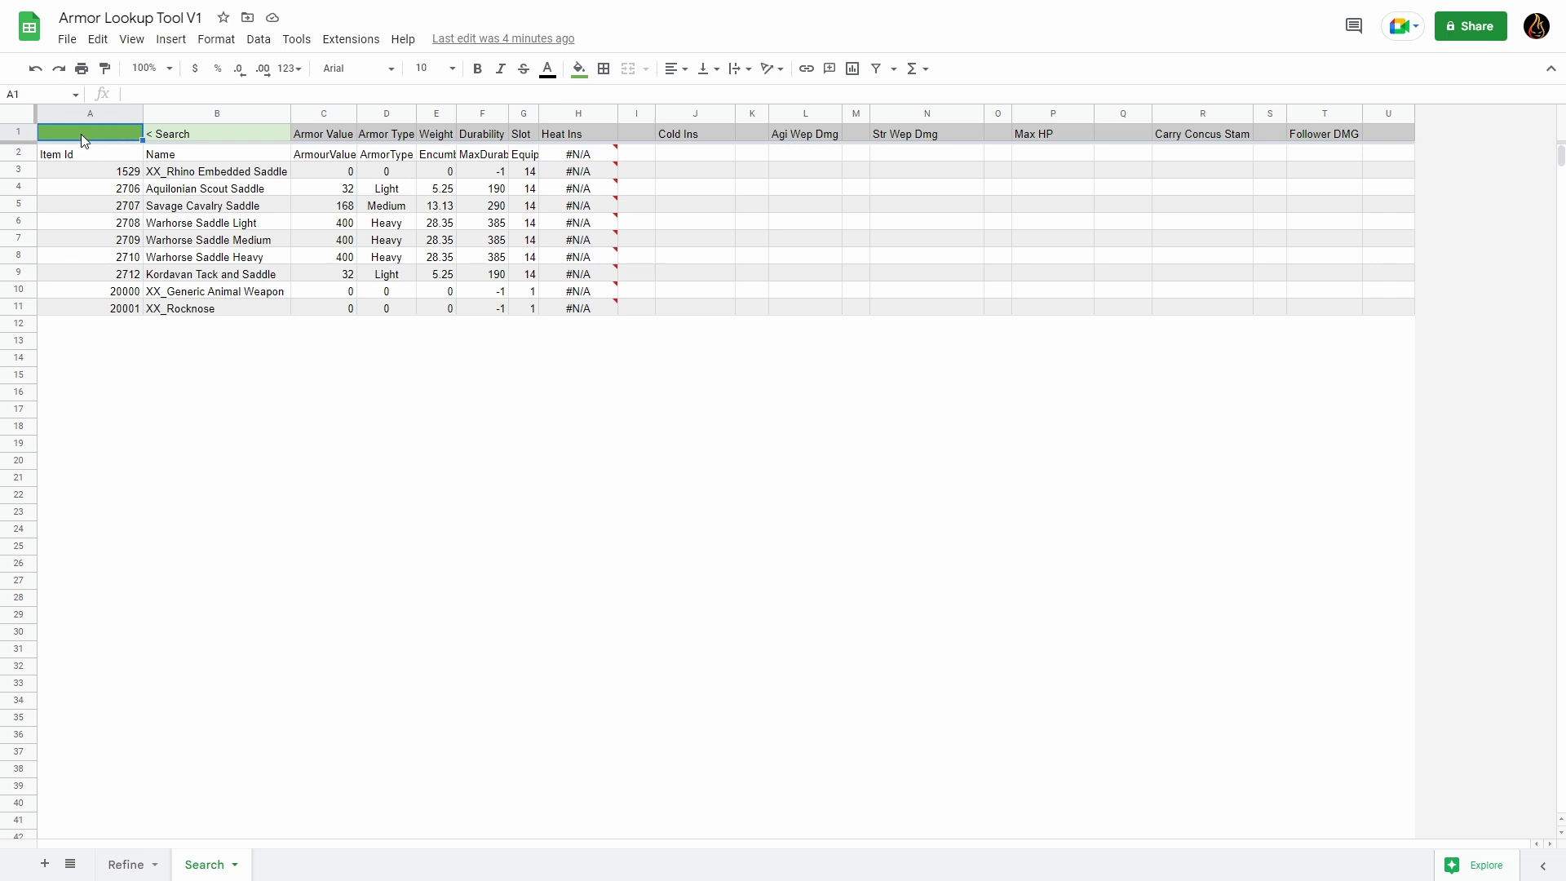
Search the armor list for items containing "Silent".
text(Silent)
key(Return)
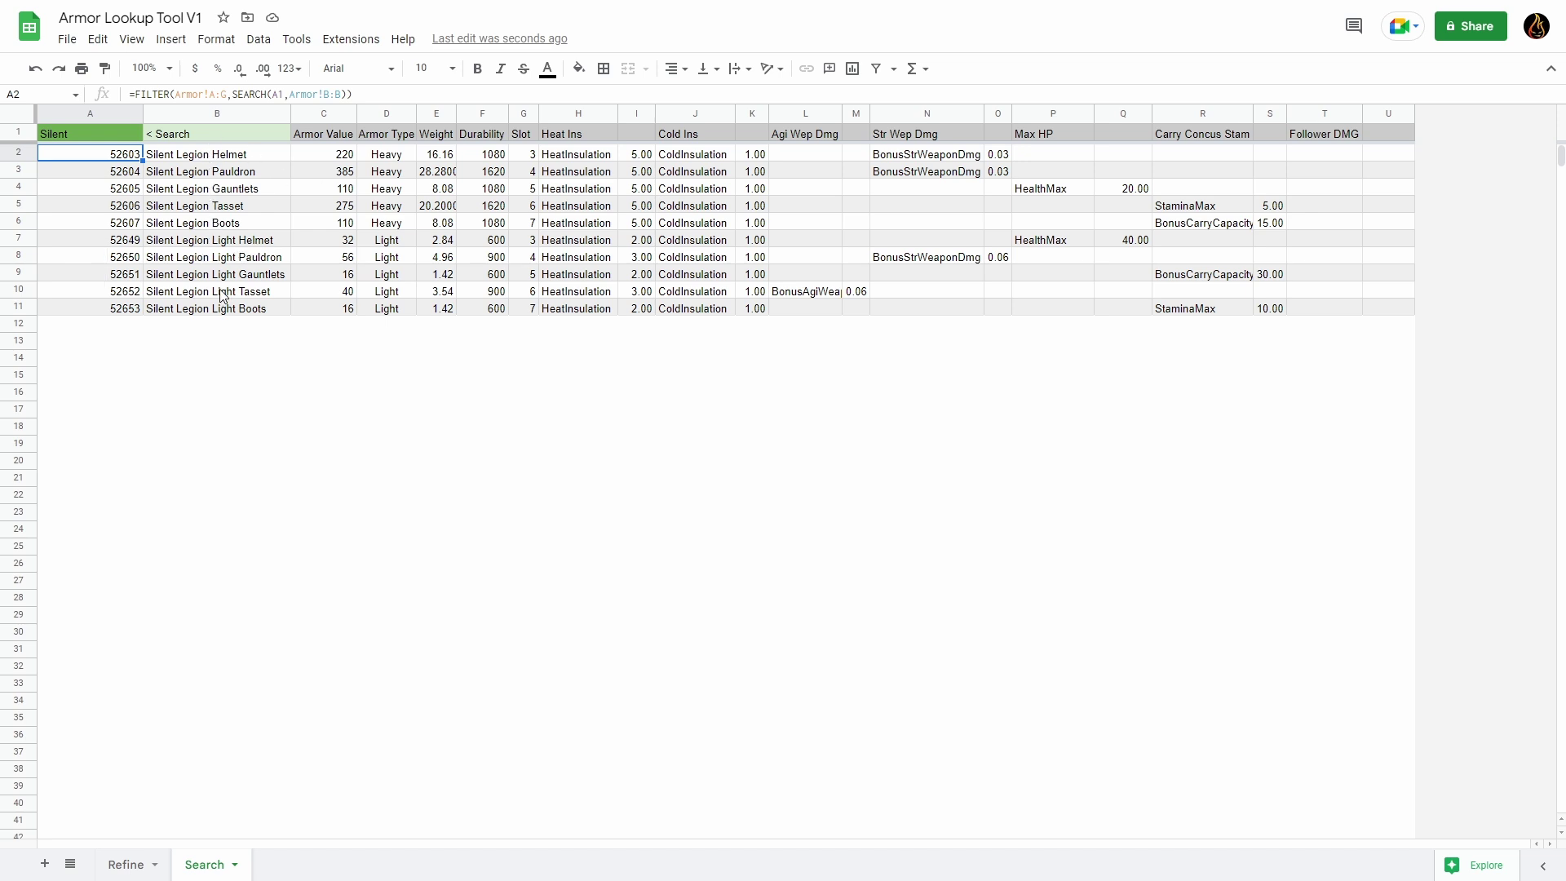
Search the armor list for "legion Medium" and fit the Agi Wep Dmg column L to its contents.
click(84, 138)
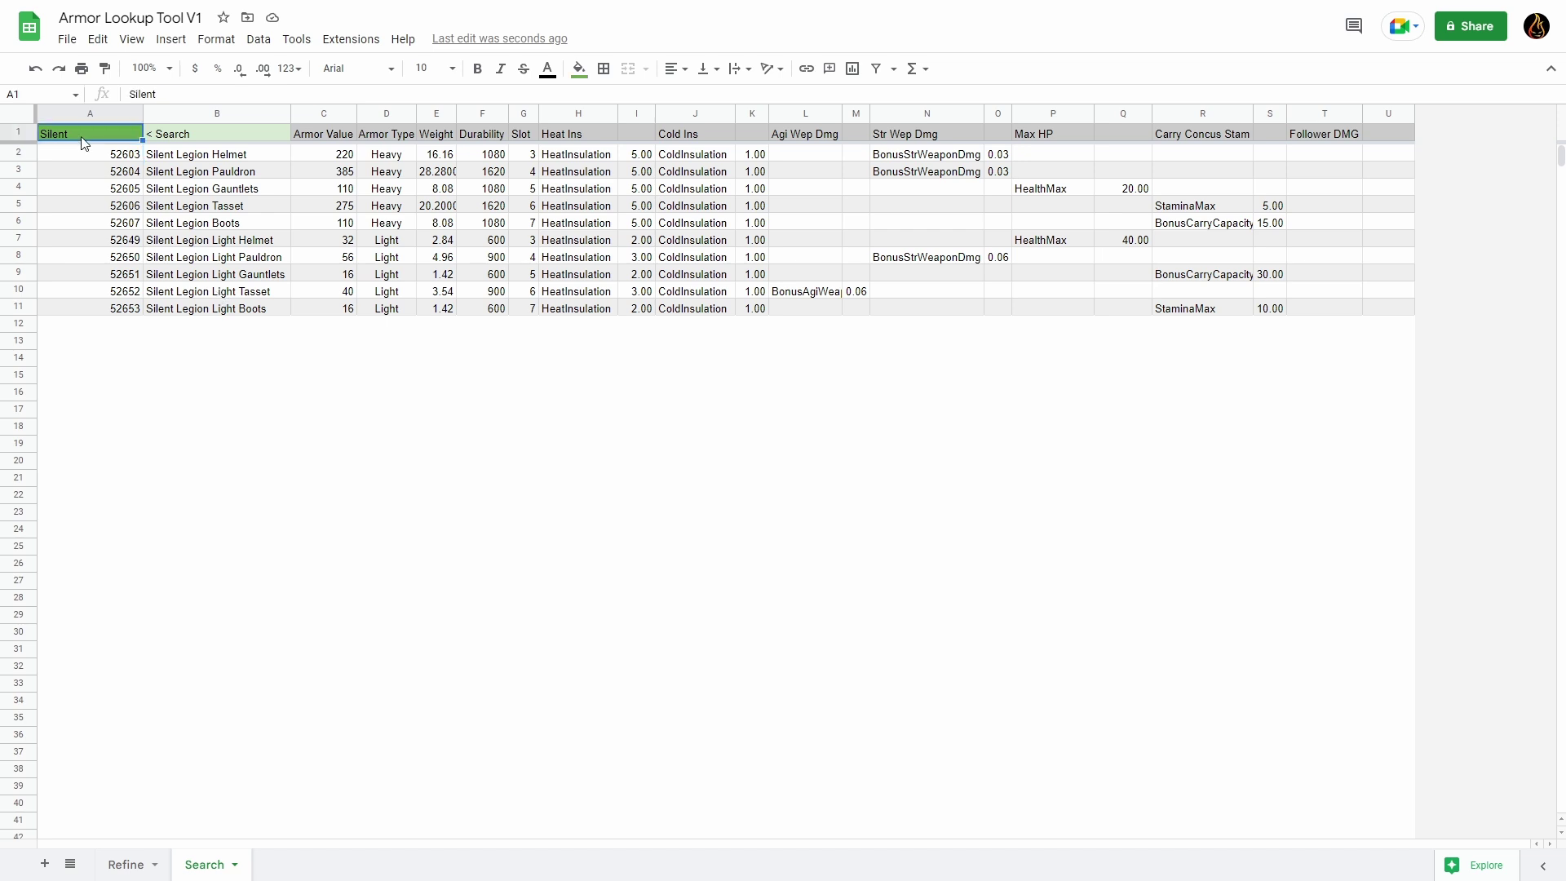
text(legion Medium)
key(Return)
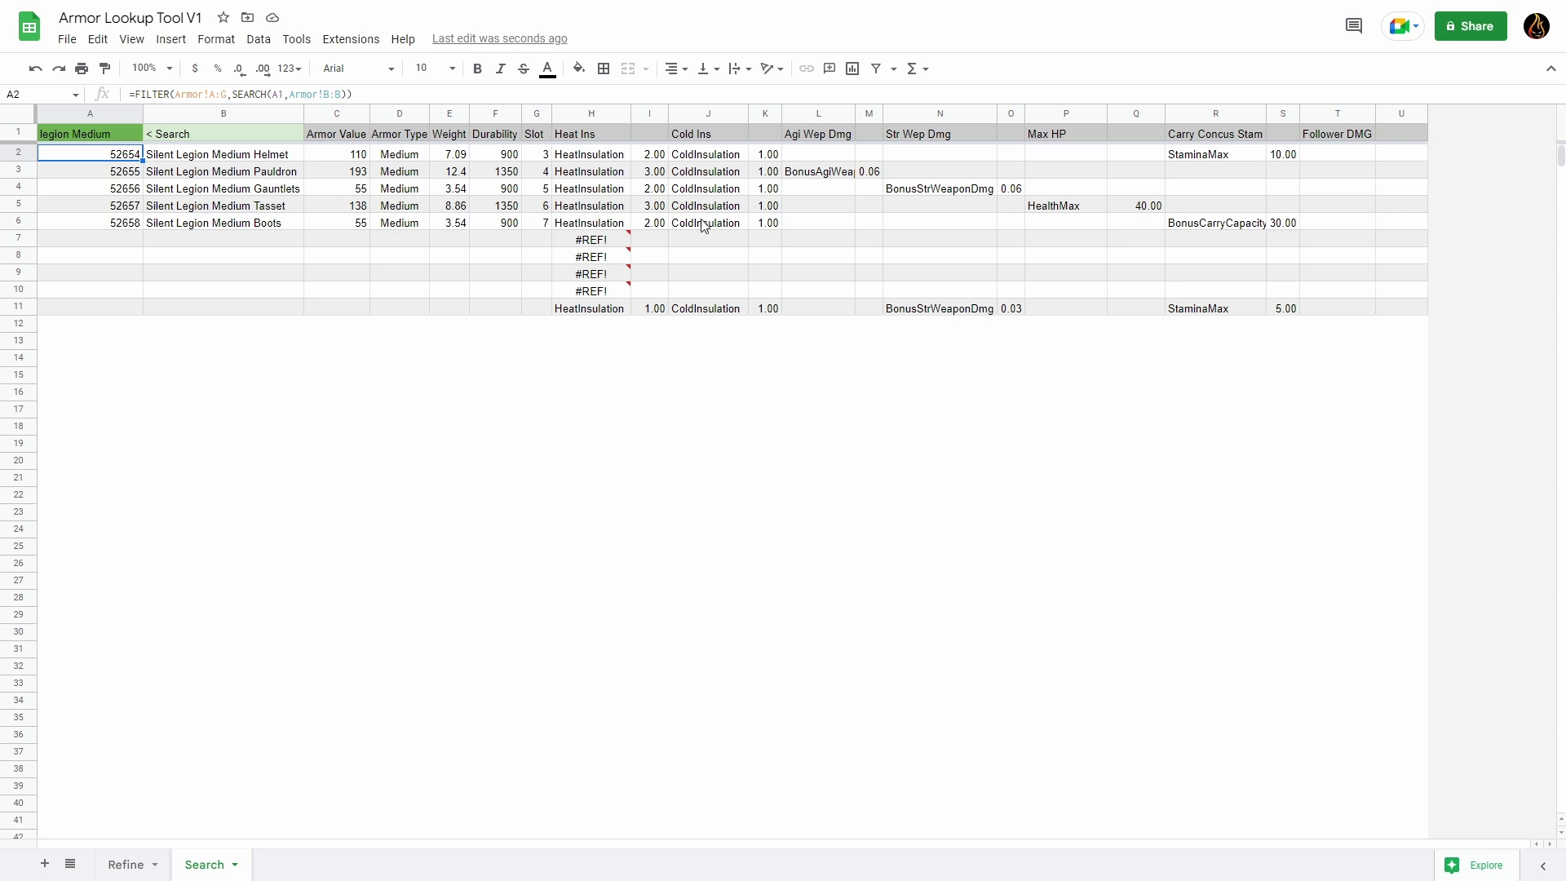
double_click(854, 113)
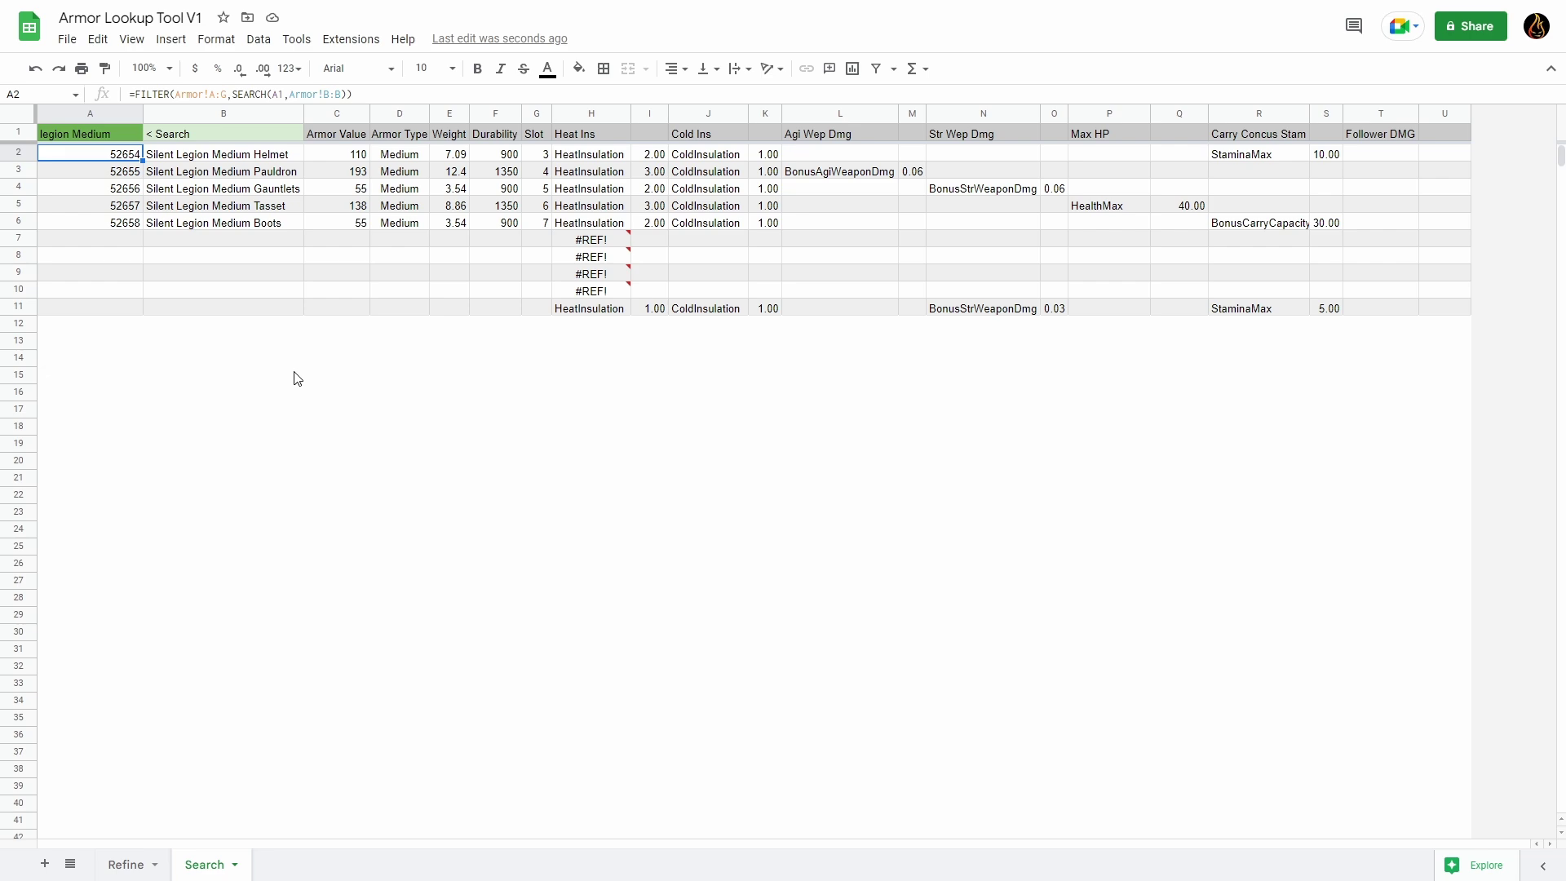
Set the armor type filter on the Refine sheet to Heavy.
click(122, 865)
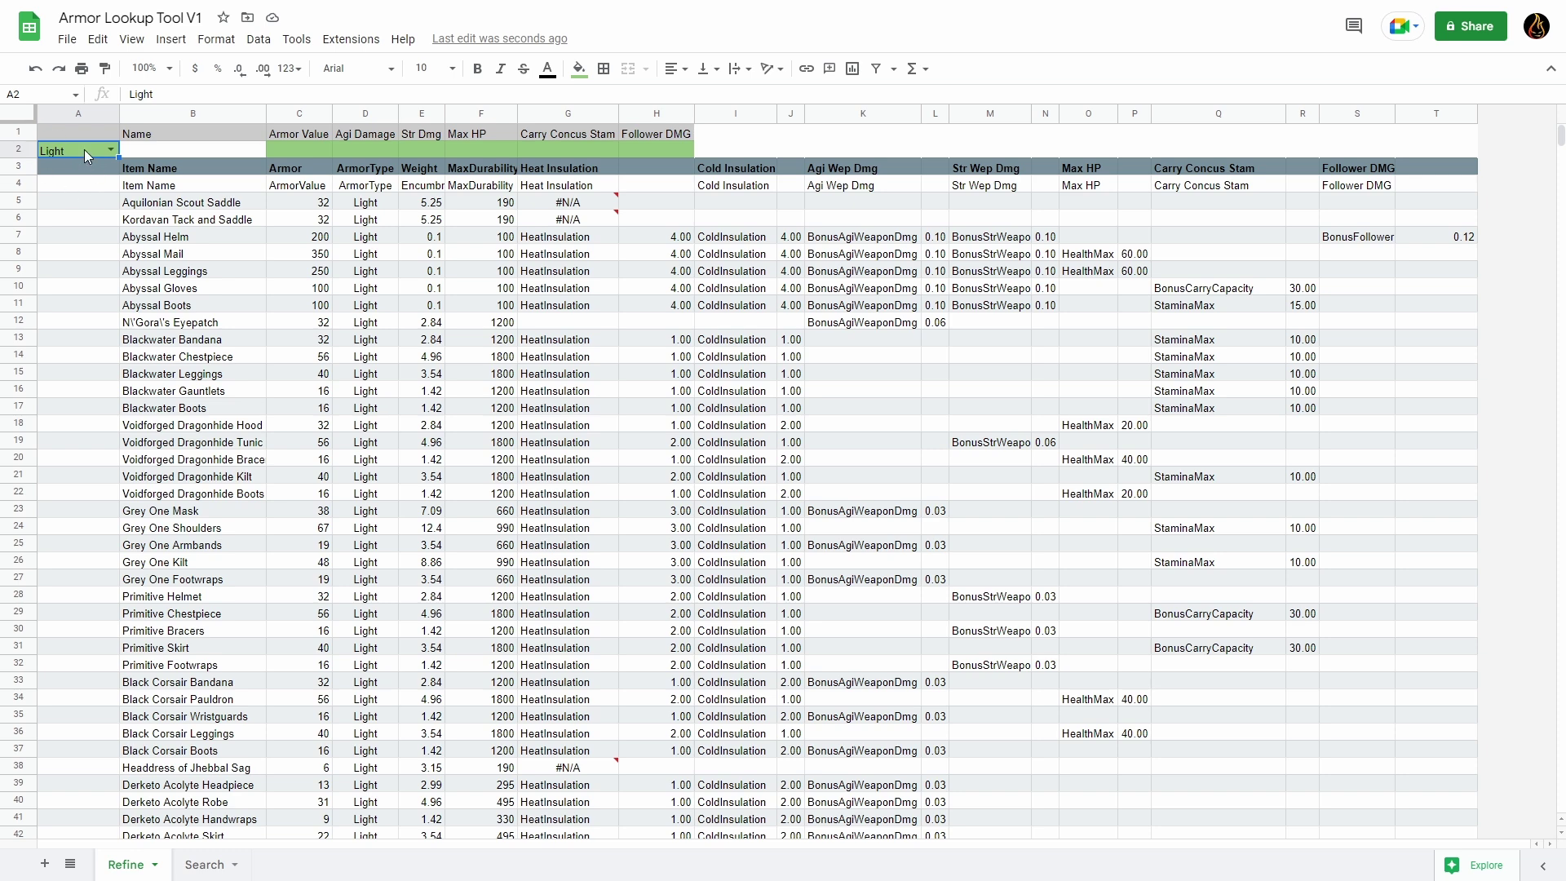
double_click(84, 149)
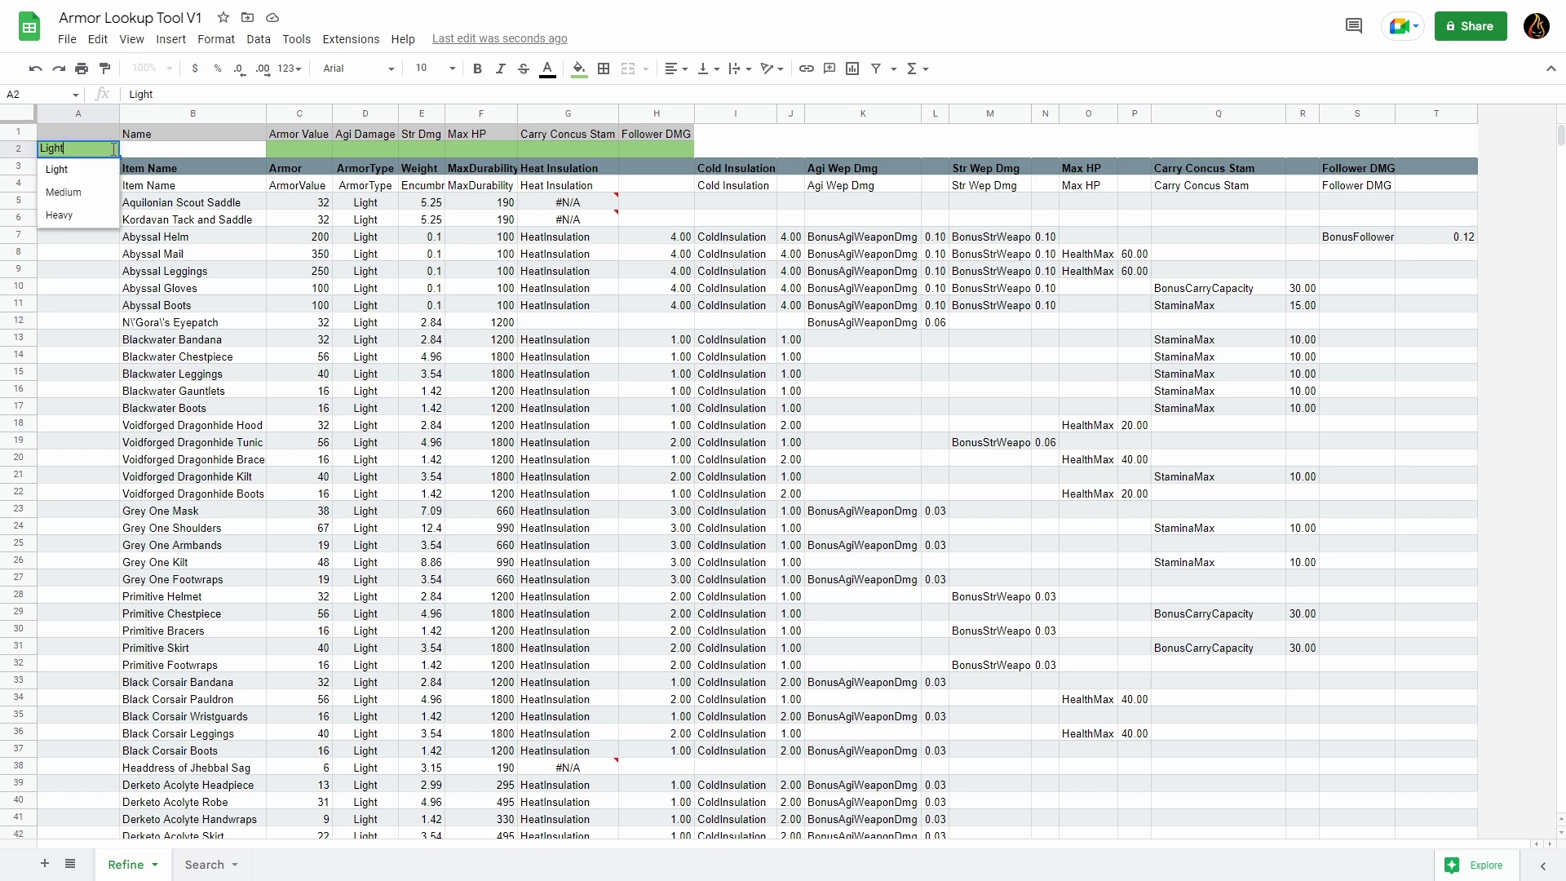
click(83, 216)
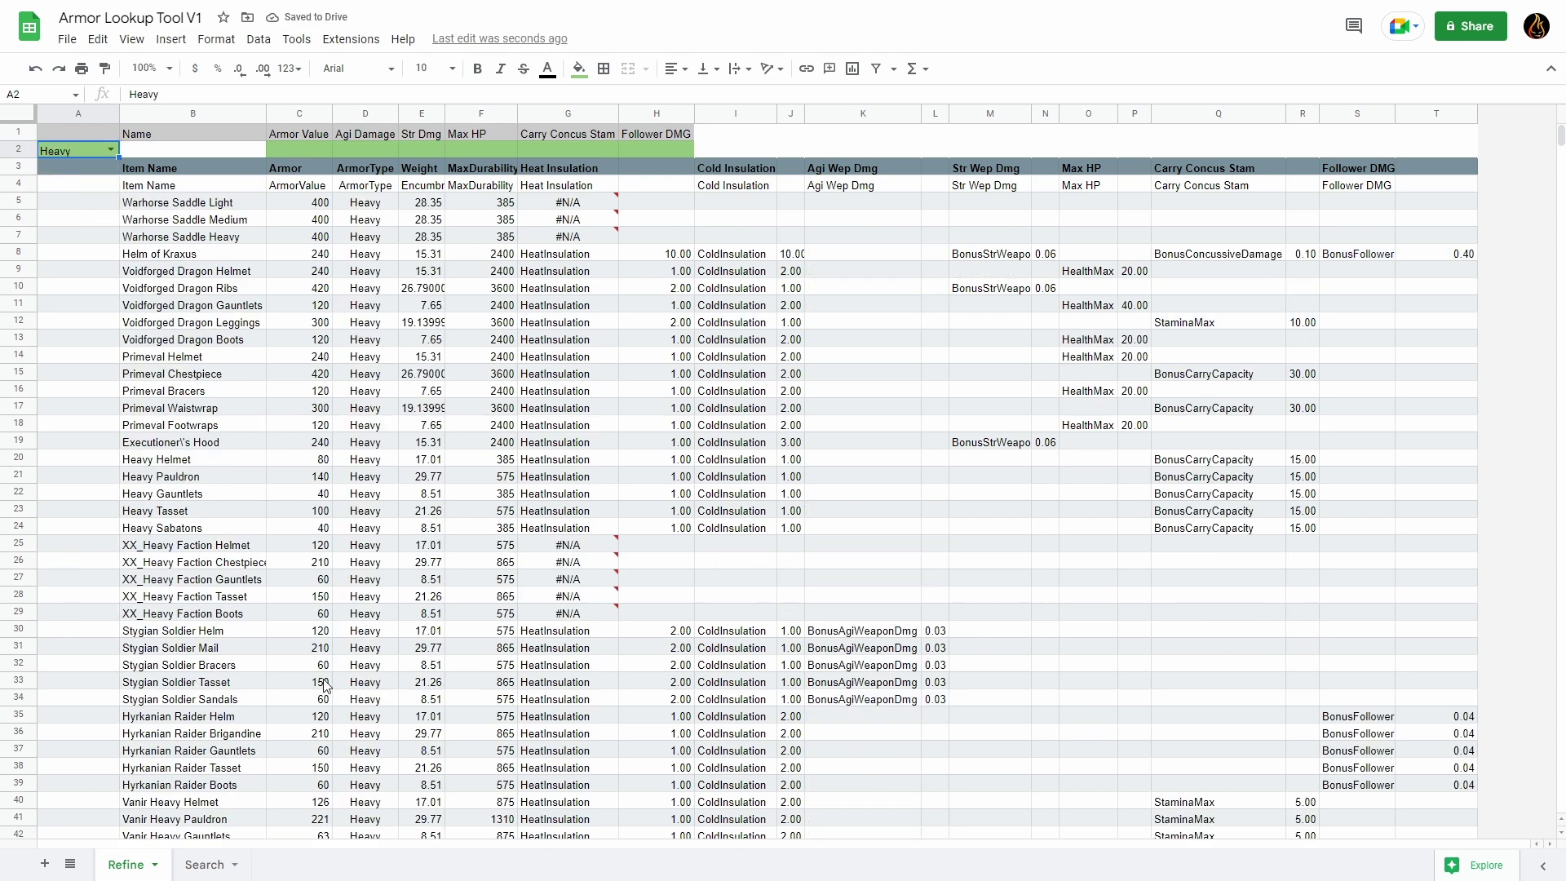
Examine the Heavy armor list down to its last item, including the error rows beneath it and the XX_Heavy Faction rows.
scroll(507, 537, down, 20)
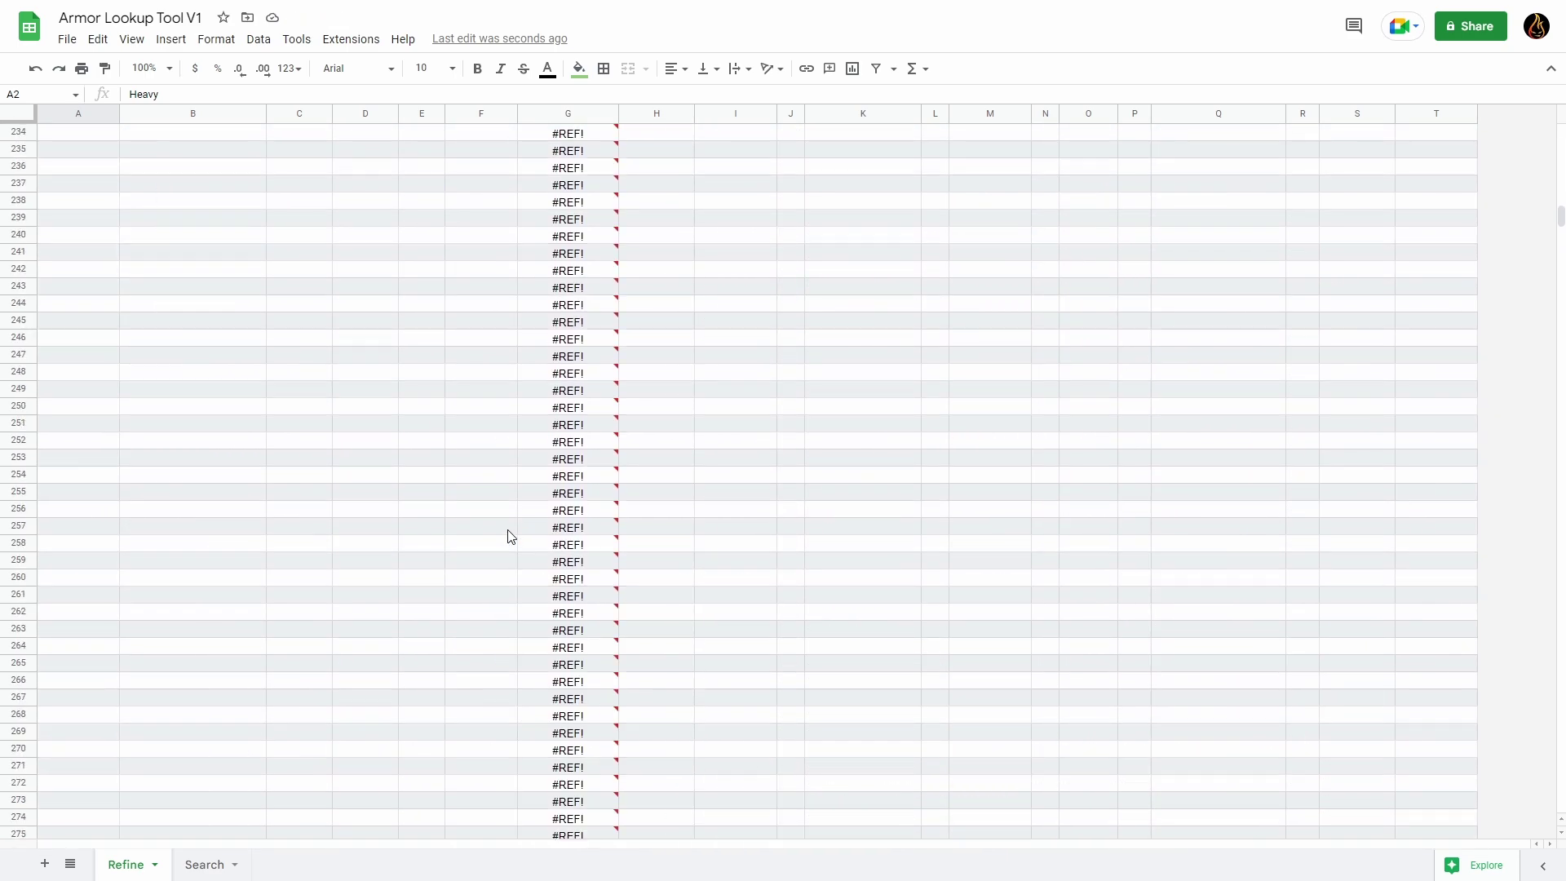
scroll(507, 537, up, 10)
scroll(512, 583, down, 5)
mouse_move(562, 552)
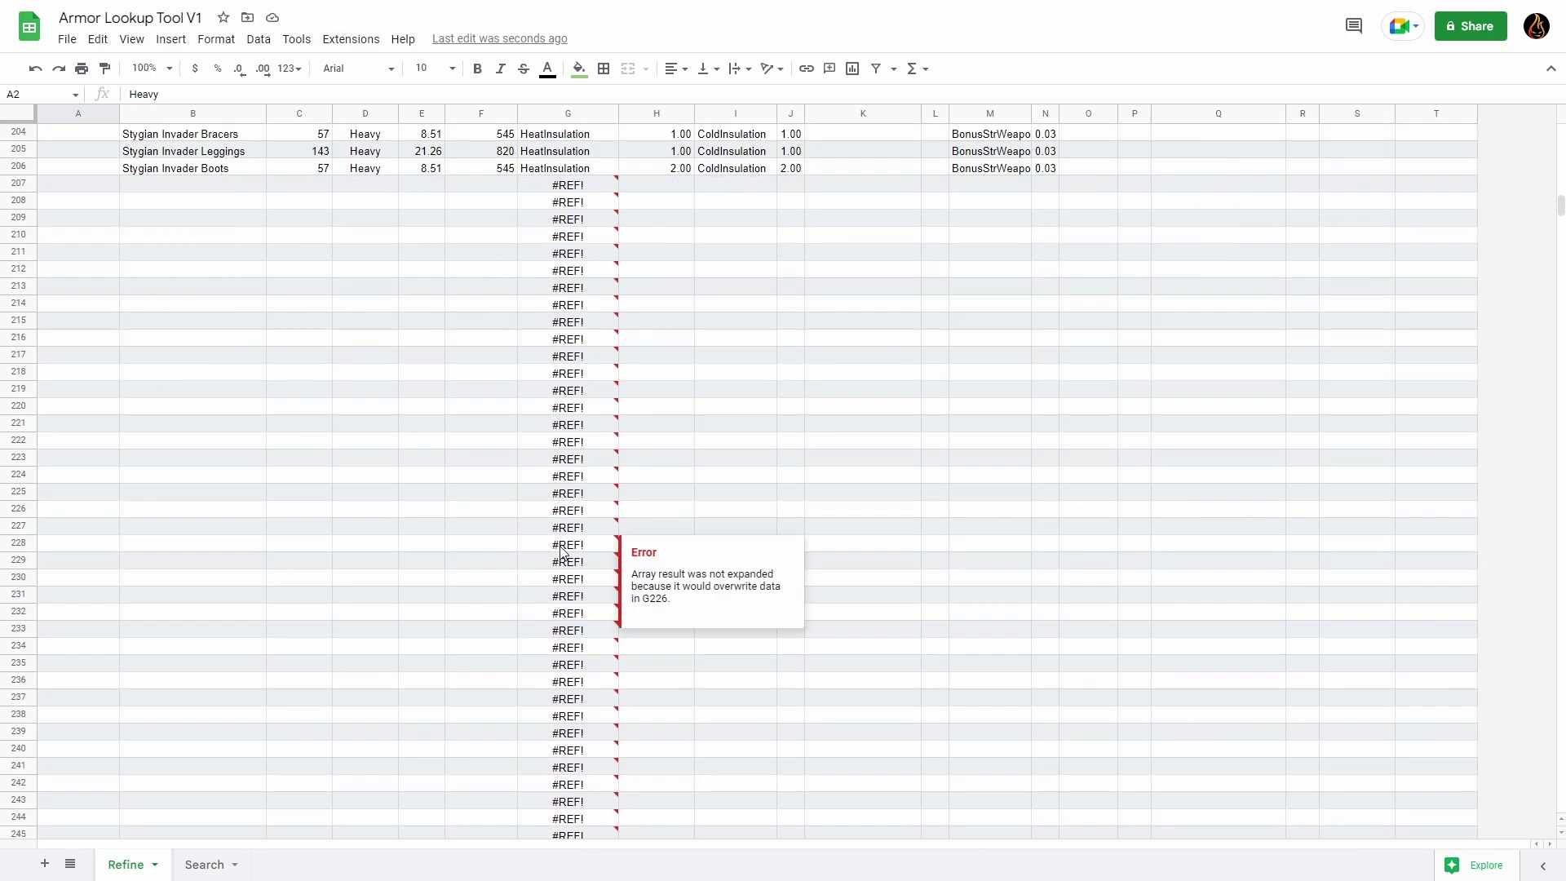
scroll(561, 302, down, 20)
scroll(606, 369, down, 2)
scroll(597, 472, up, 10)
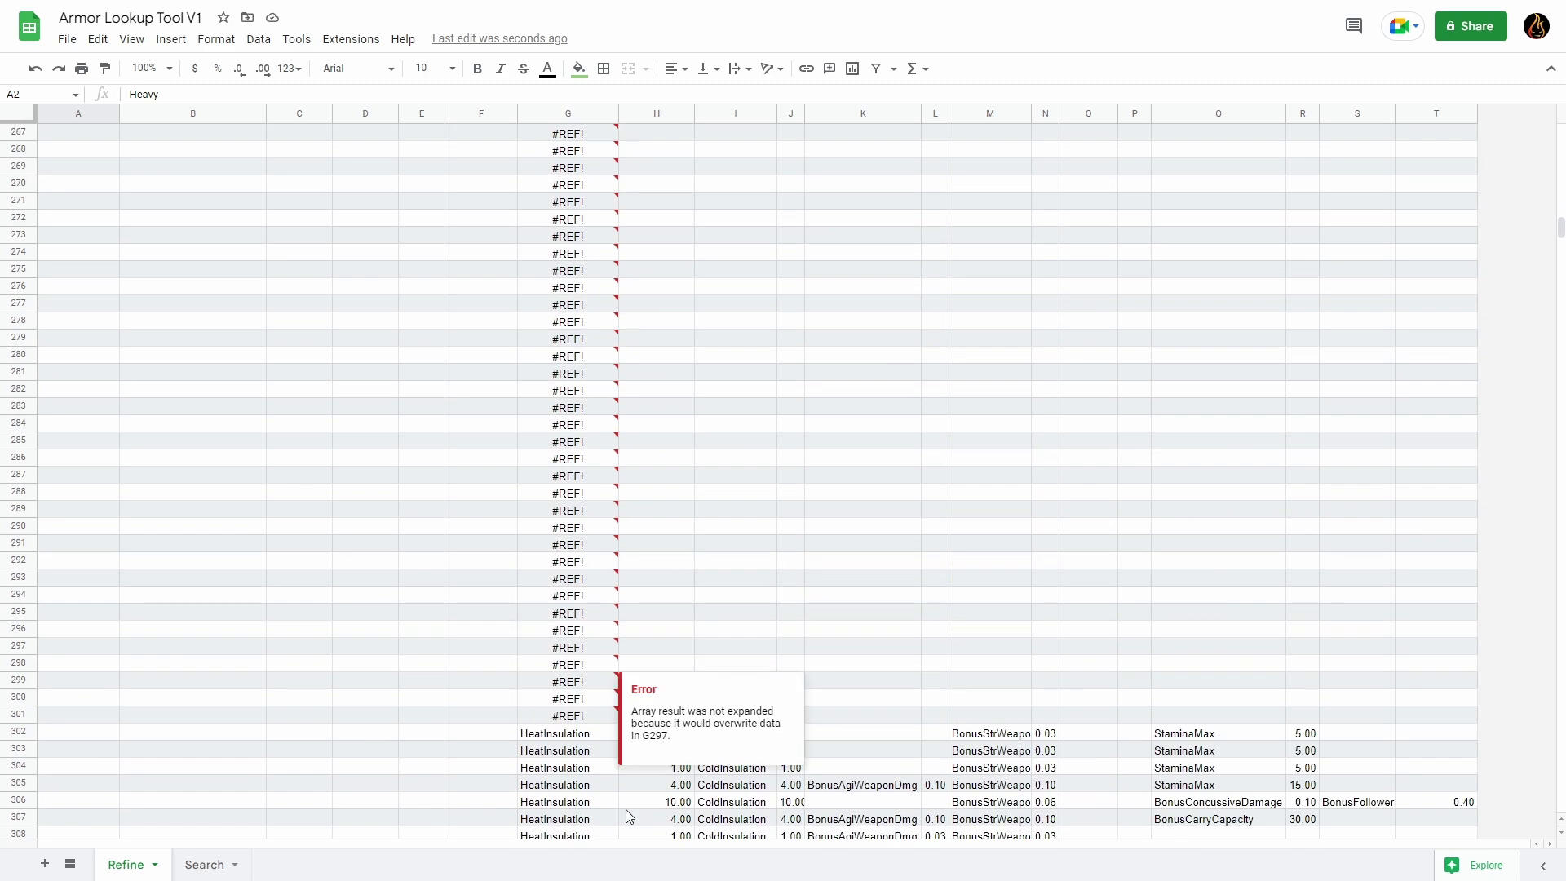
scroll(554, 433, up, 20)
mouse_move(551, 432)
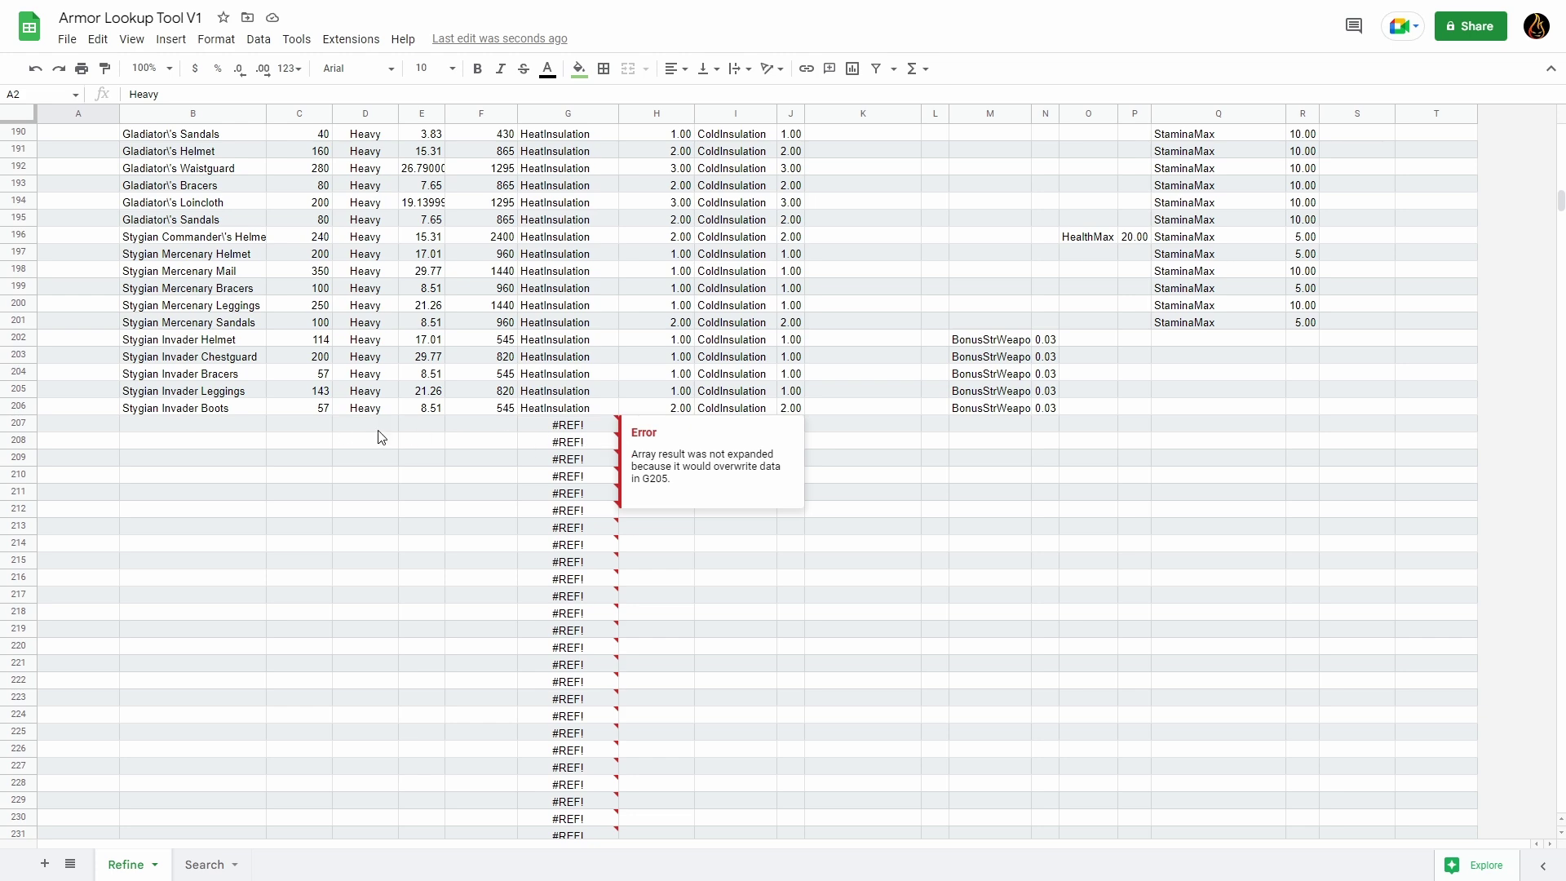
click(6, 408)
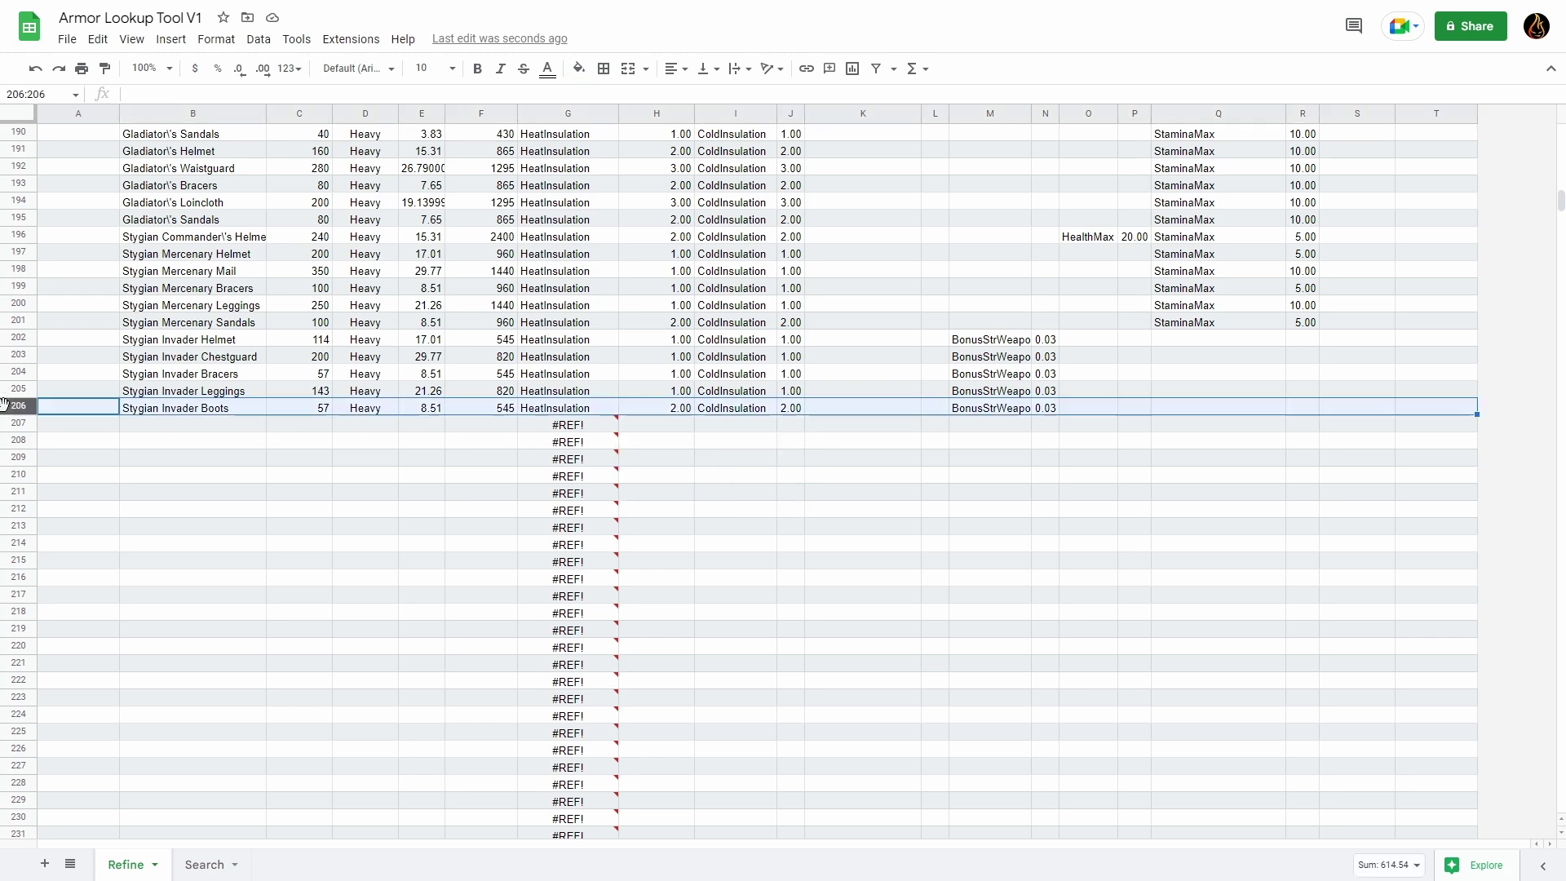
scroll(197, 510, up, 10)
scroll(198, 511, up, 20)
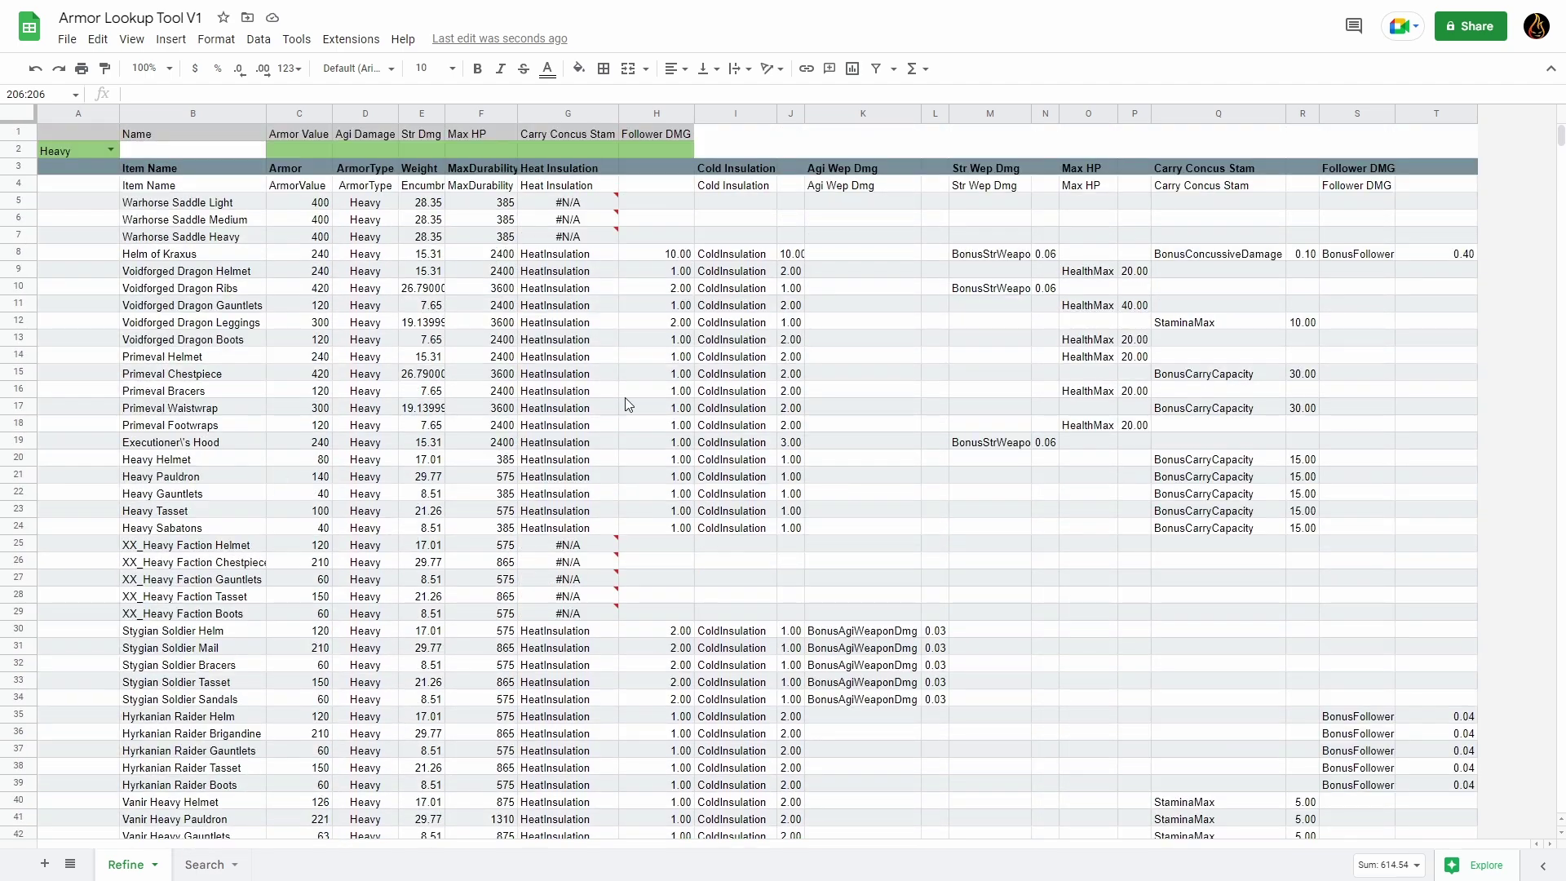
click(15, 545)
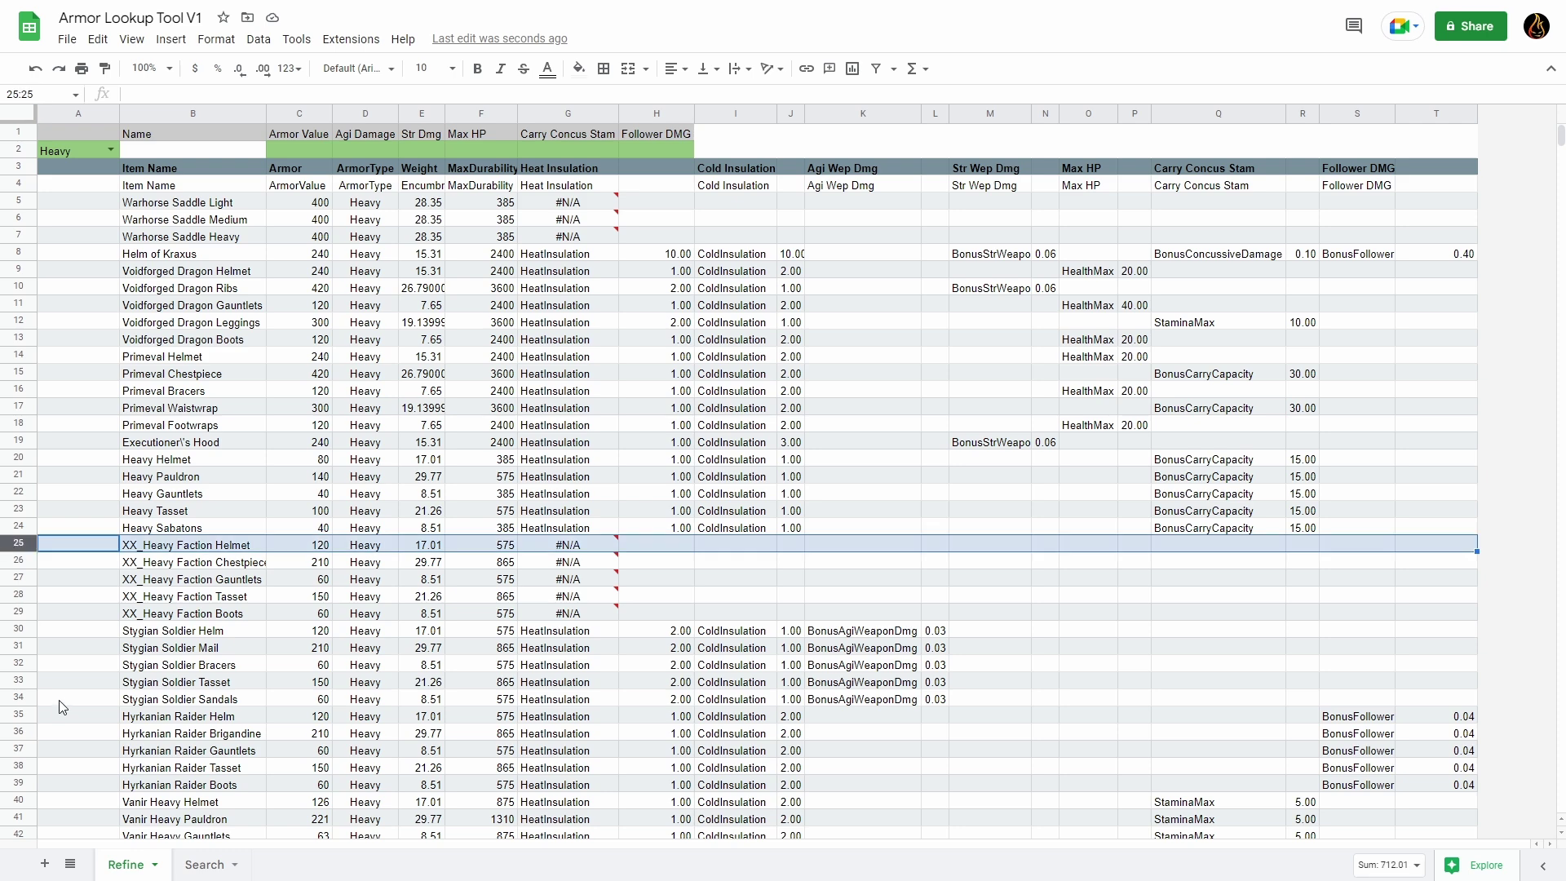
click(15, 561)
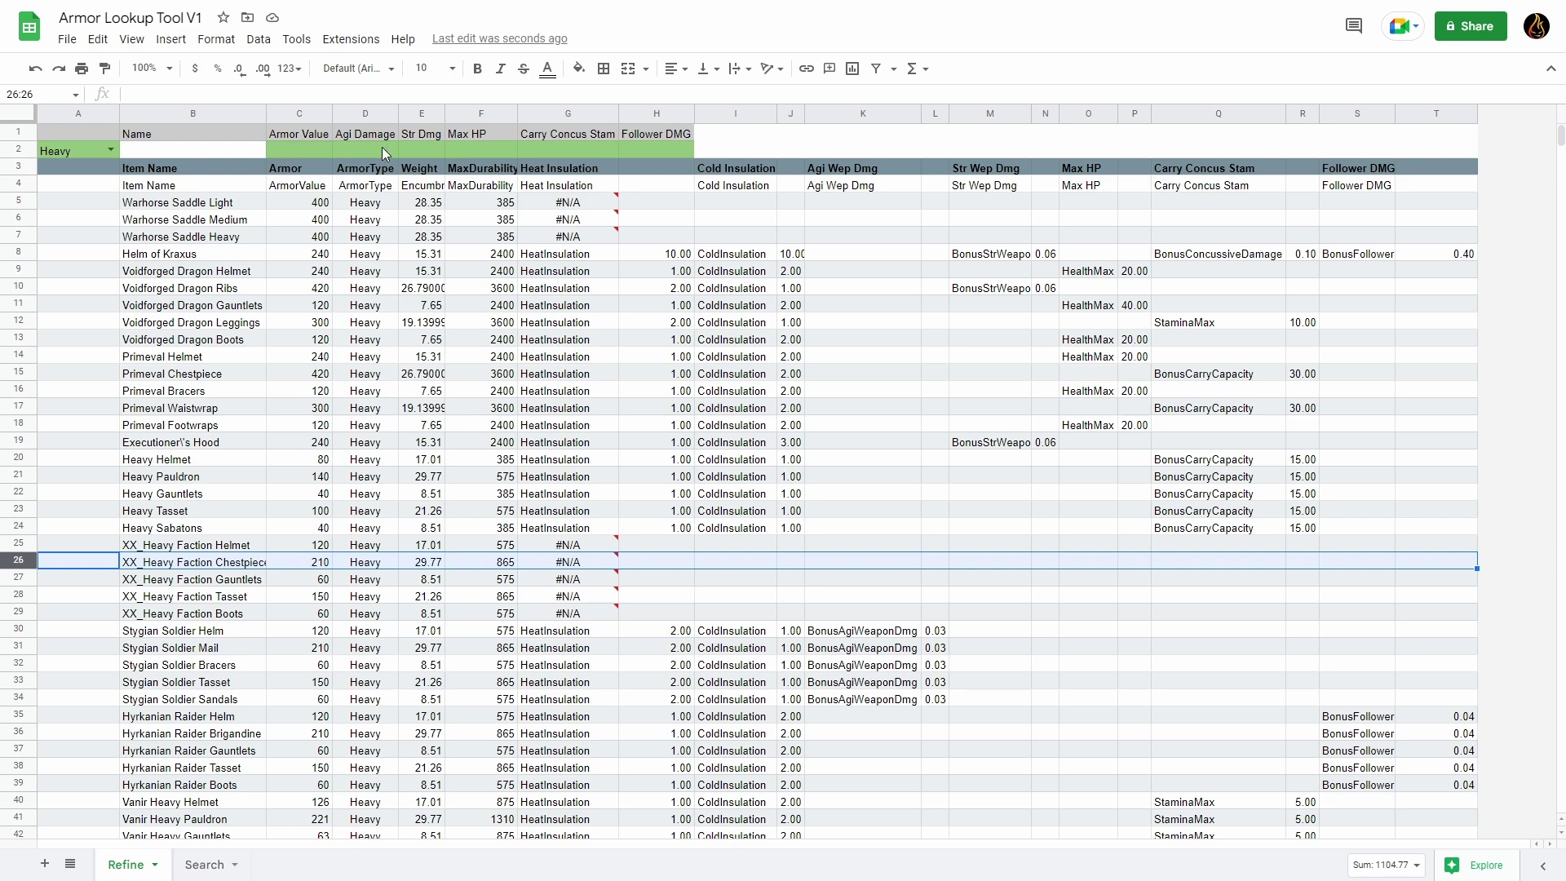
Enter 200 as the Armor Value filter for the Heavy items.
click(281, 147)
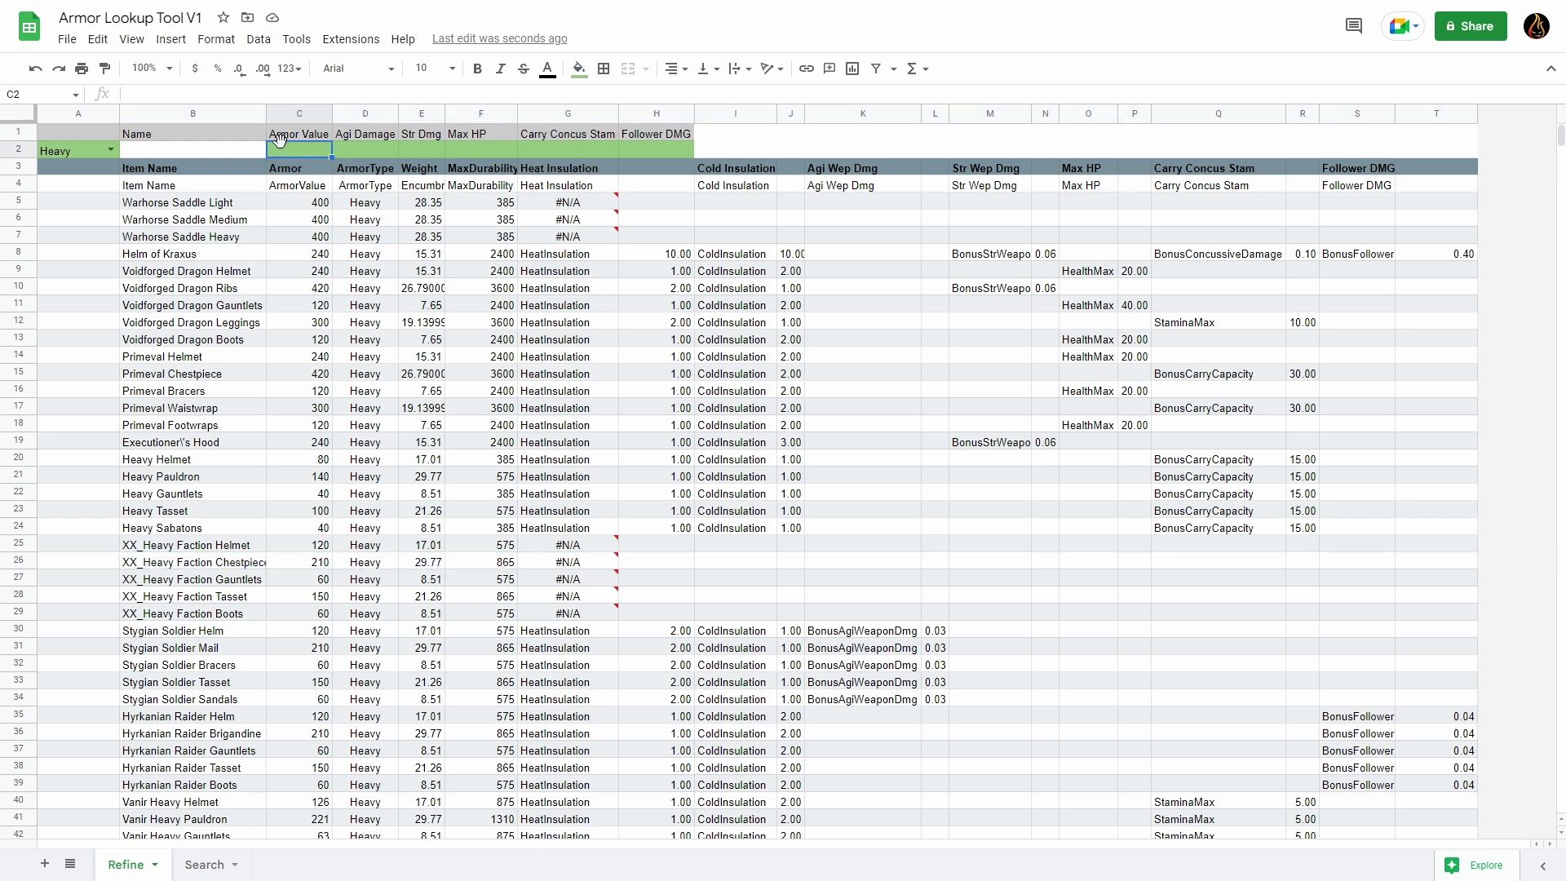
text(200)
key(Return)
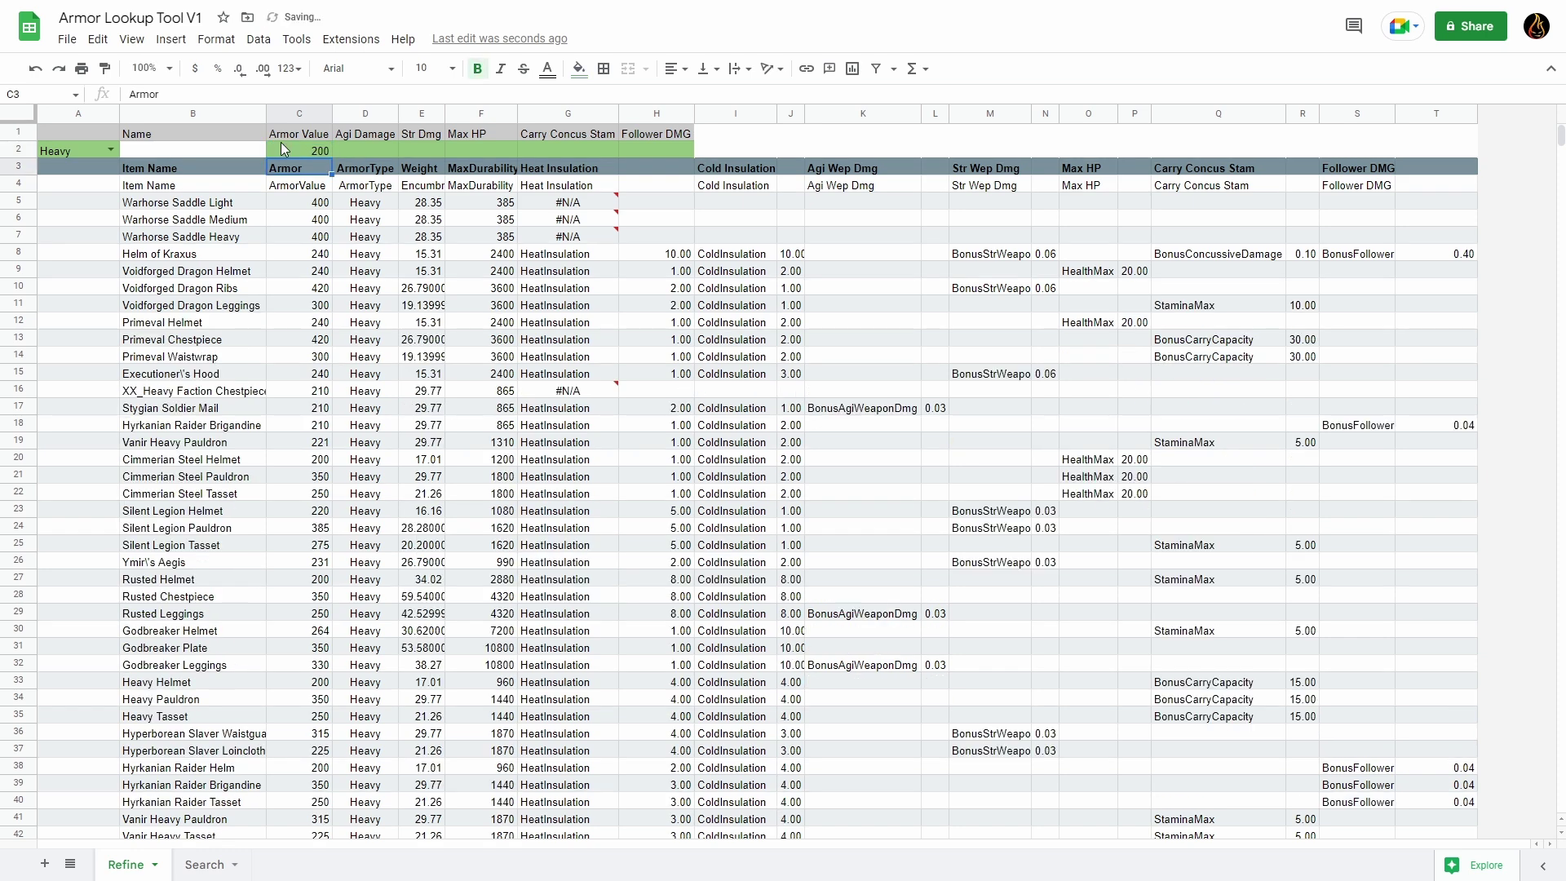
Review the filter cells from Agi Damage to Follower DMG and look through the filtered Heavy items.
click(373, 150)
click(429, 153)
click(473, 150)
click(551, 154)
click(655, 150)
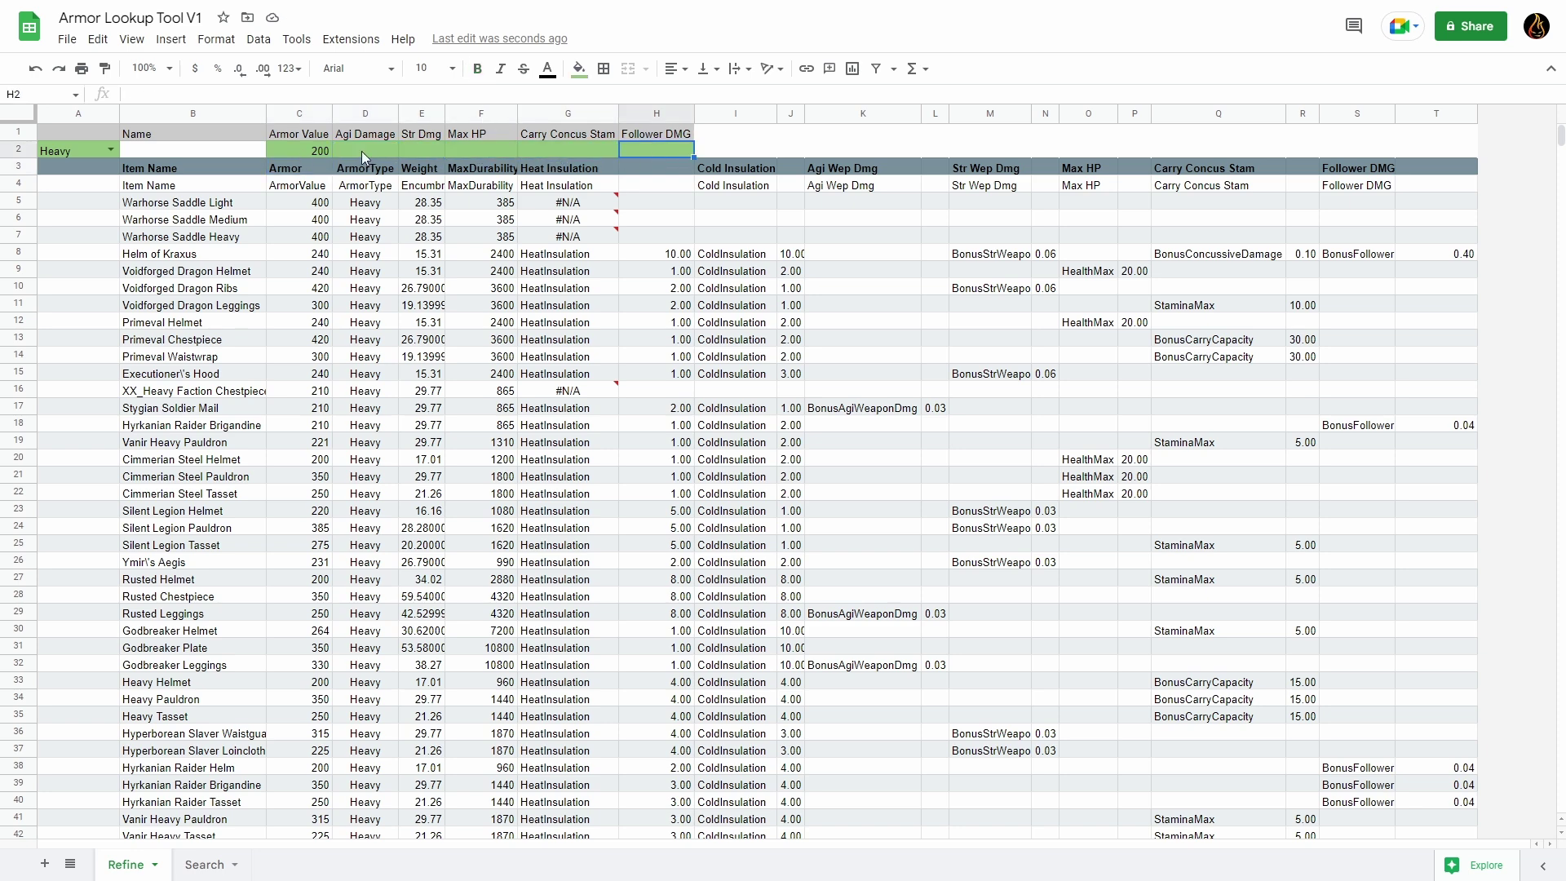
click(390, 154)
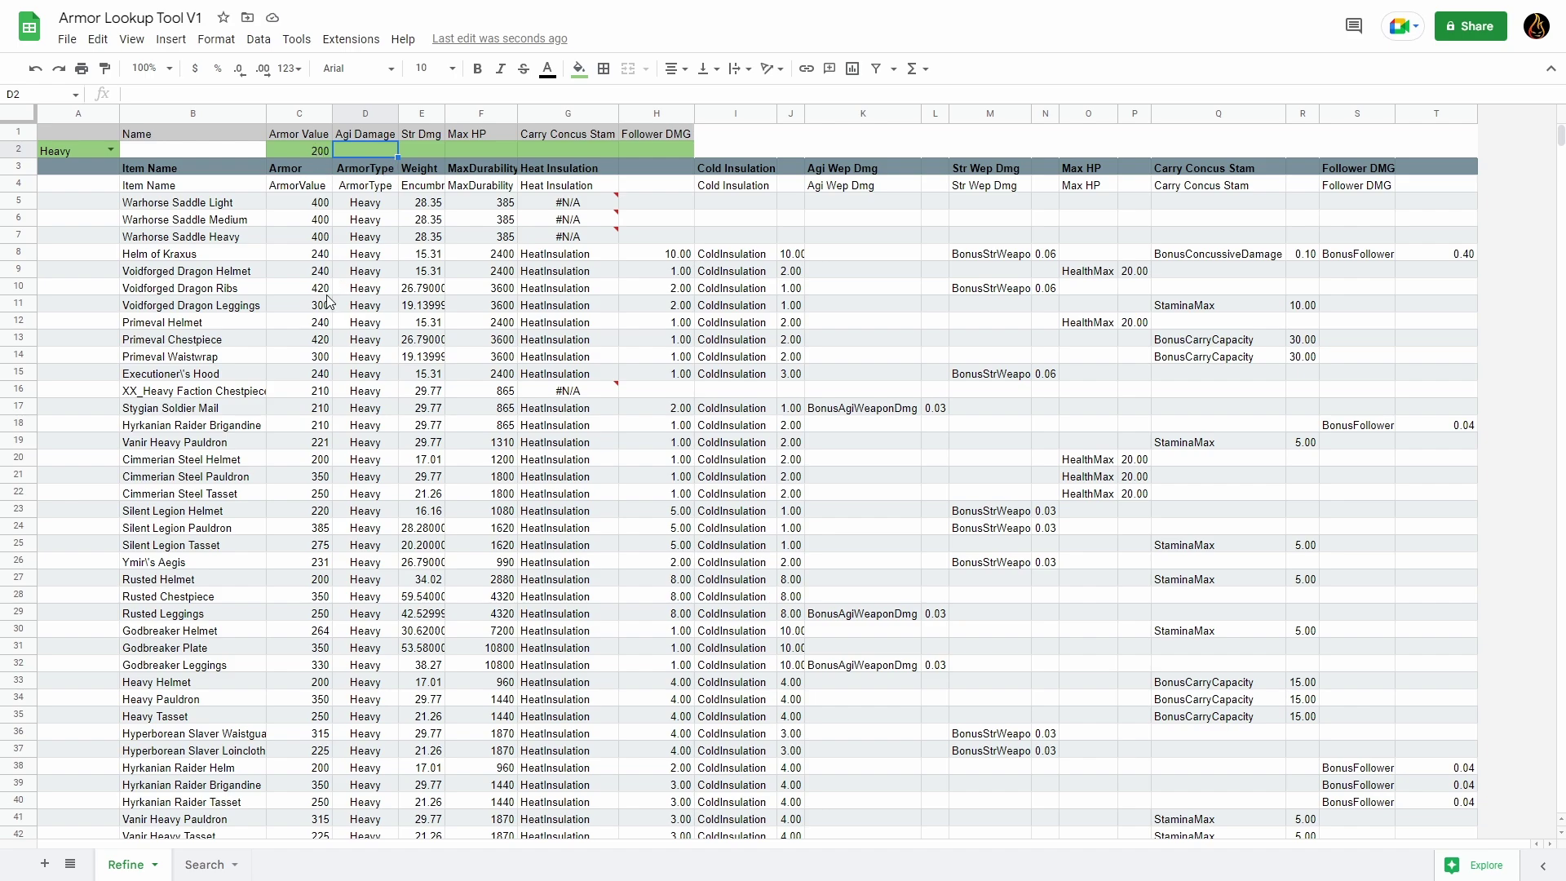
scroll(330, 333, down, 15)
scroll(330, 332, up, 15)
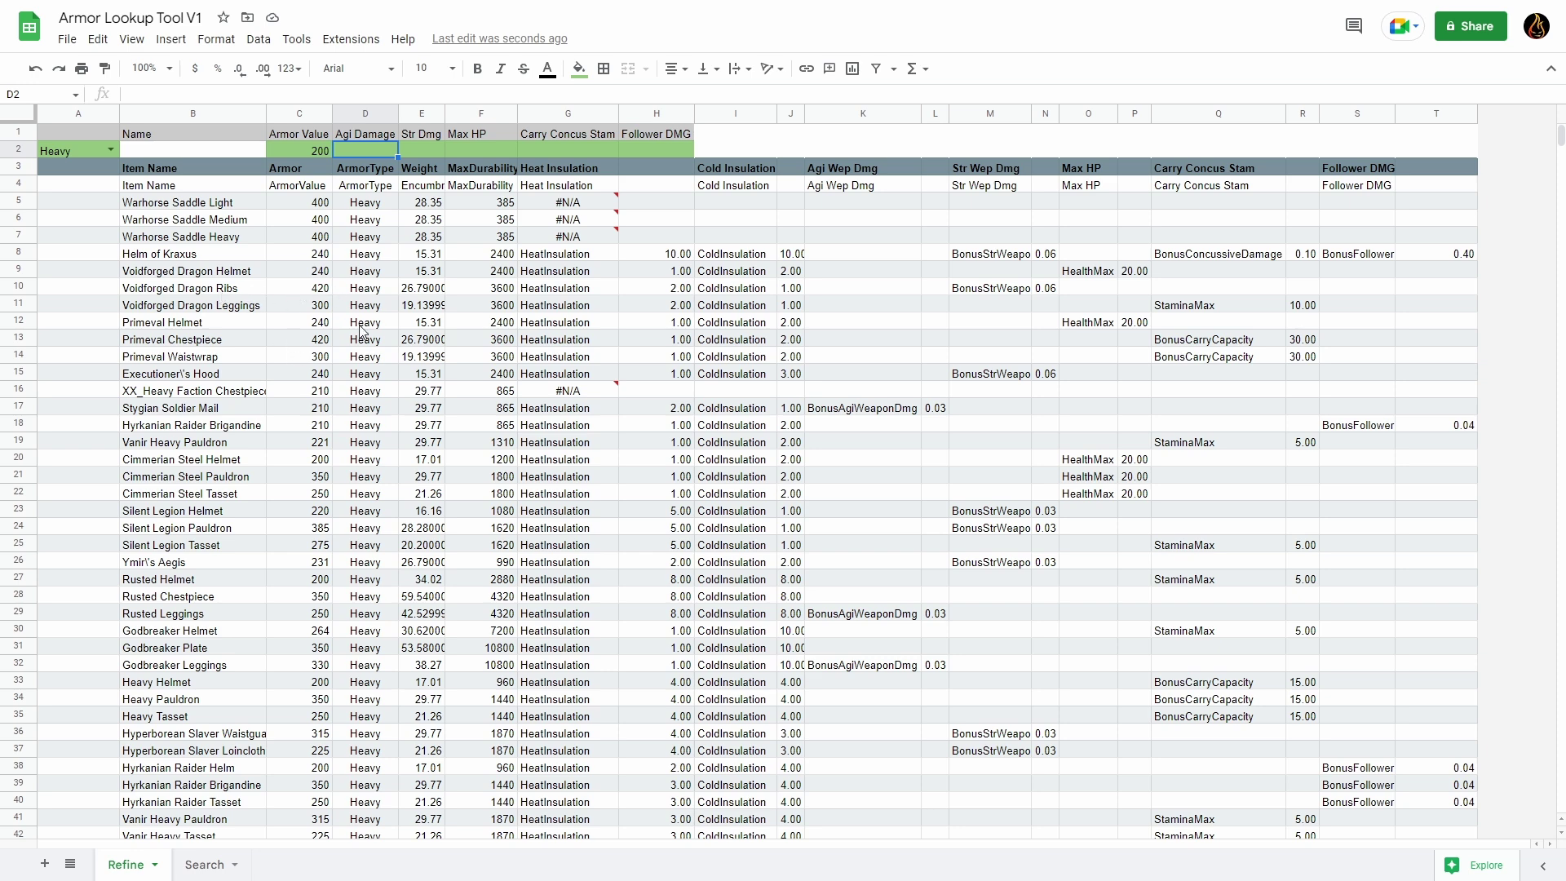
Set the Armor Value filter to 400 and highlight the Voidforged Dragon Ribs and Primeval Chestpiece rows.
click(311, 156)
text(4000)
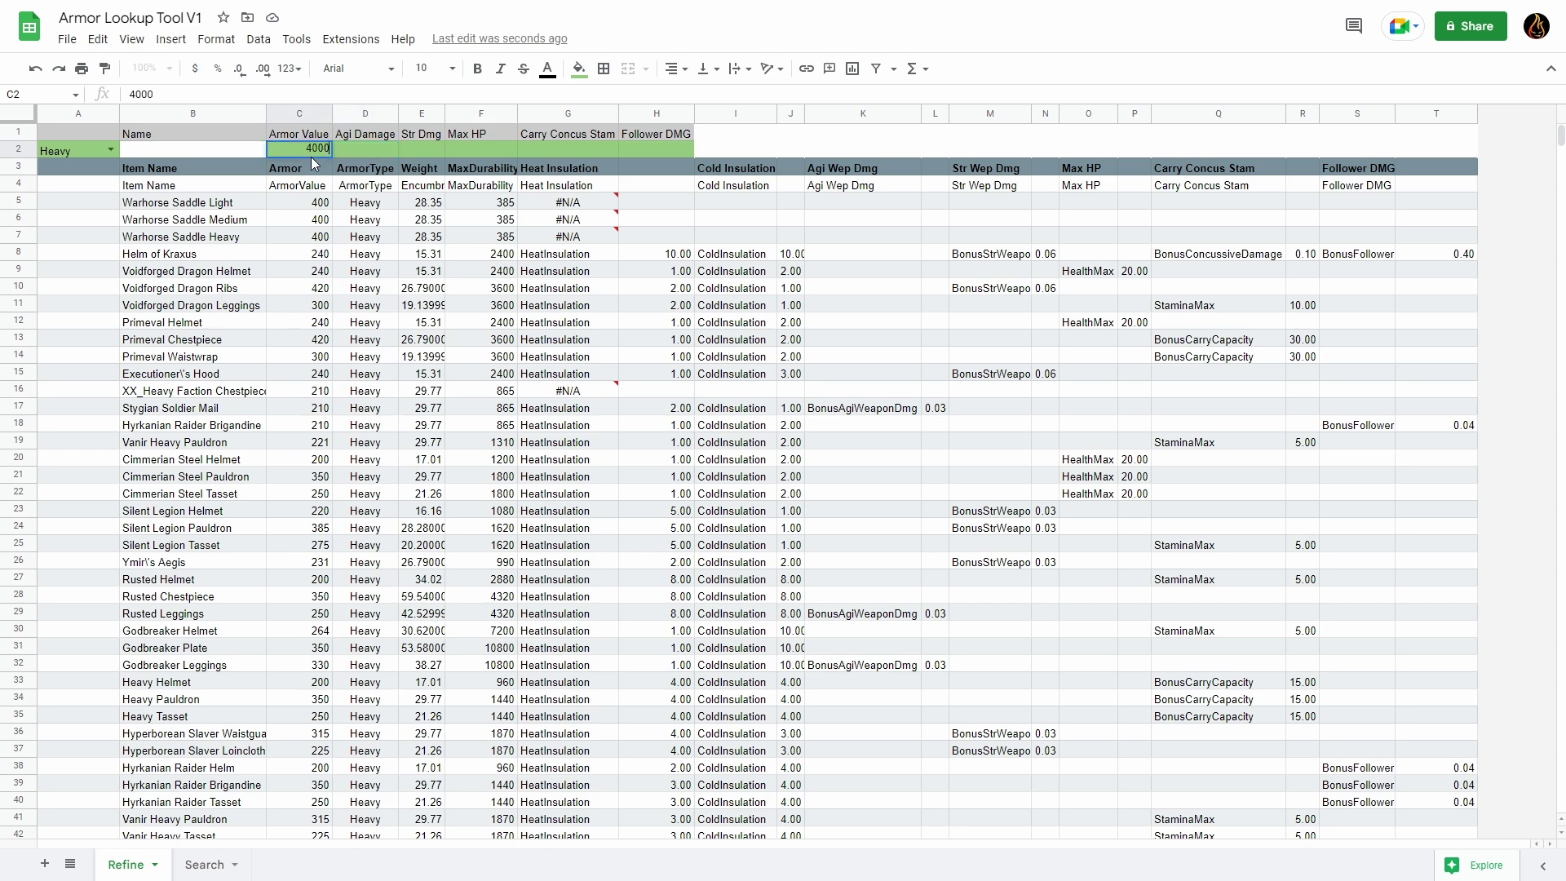
key(Return)
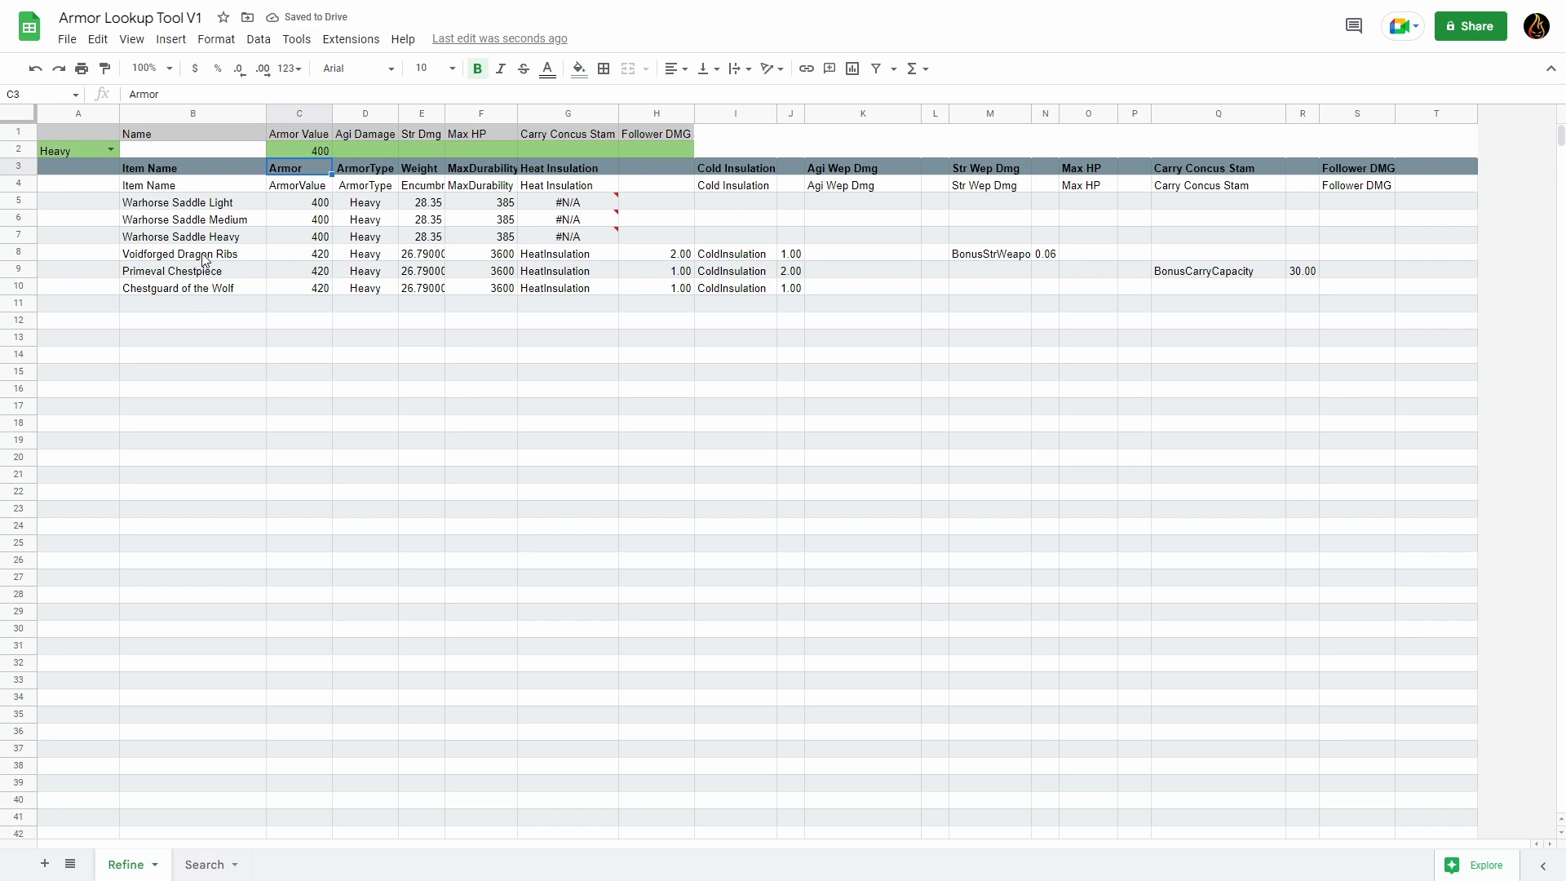
click(18, 257)
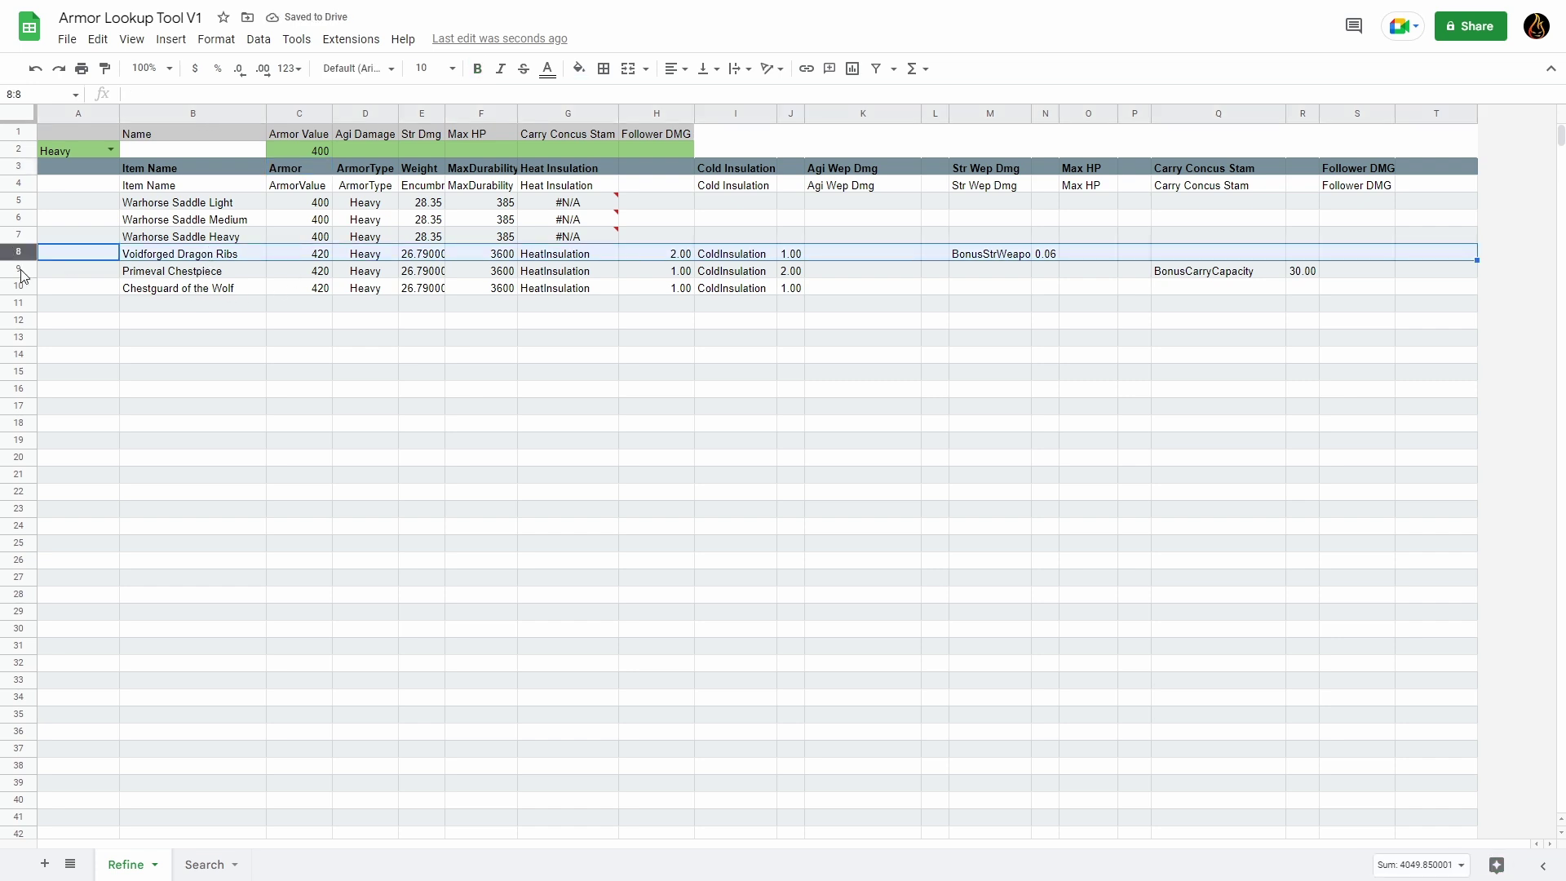
click(20, 271)
Set the Armor Value filter to 300.
click(320, 150)
text(300)
key(Return)
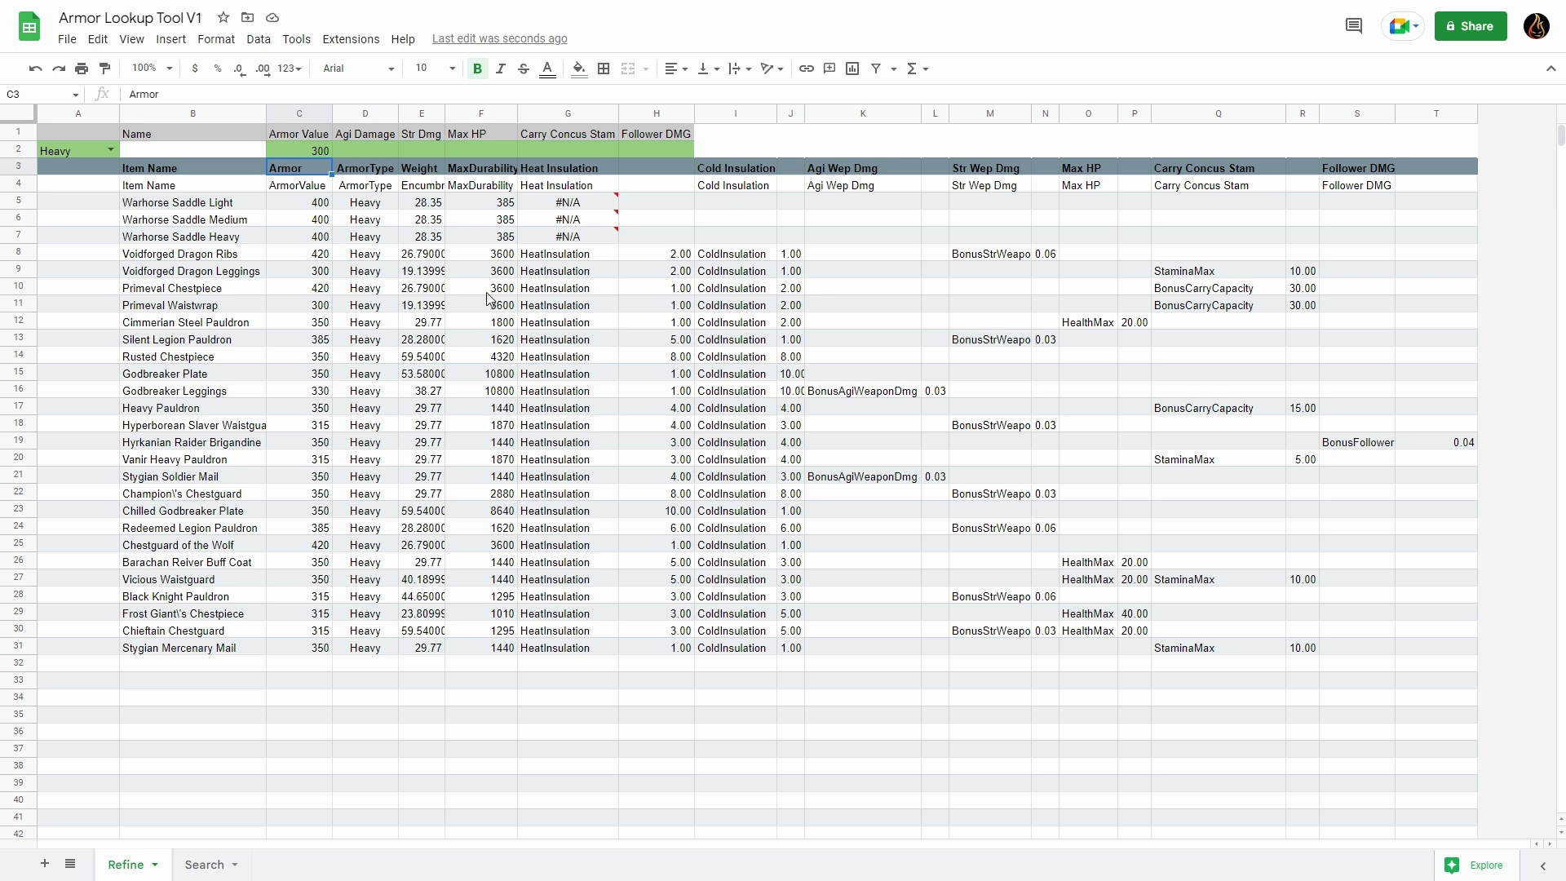
Filter the Heavy items by a Str Dmg value of 0.06.
click(372, 150)
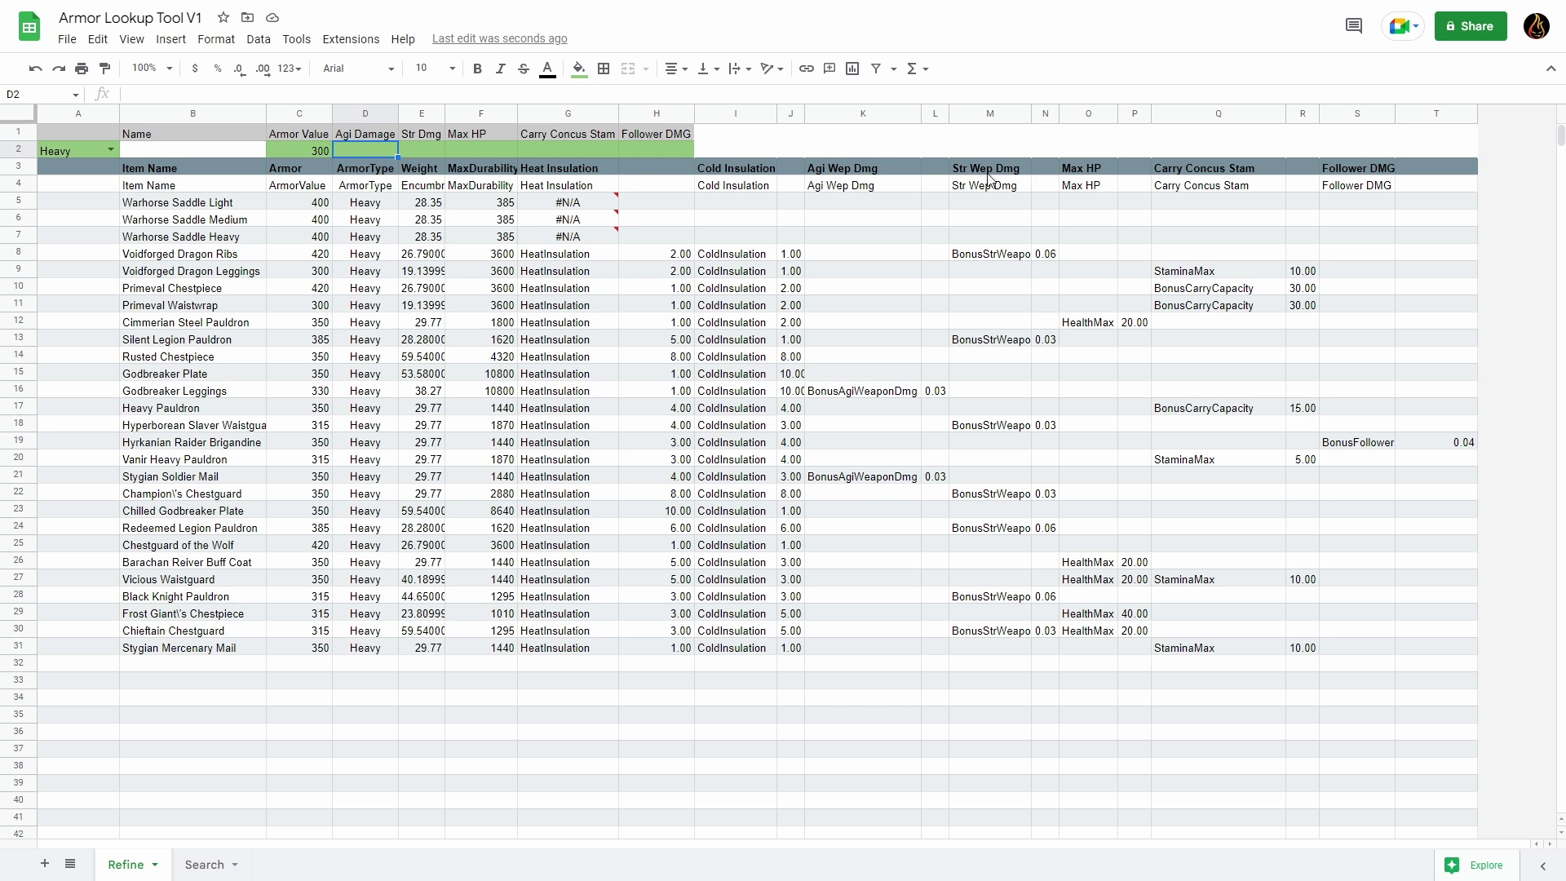
click(429, 149)
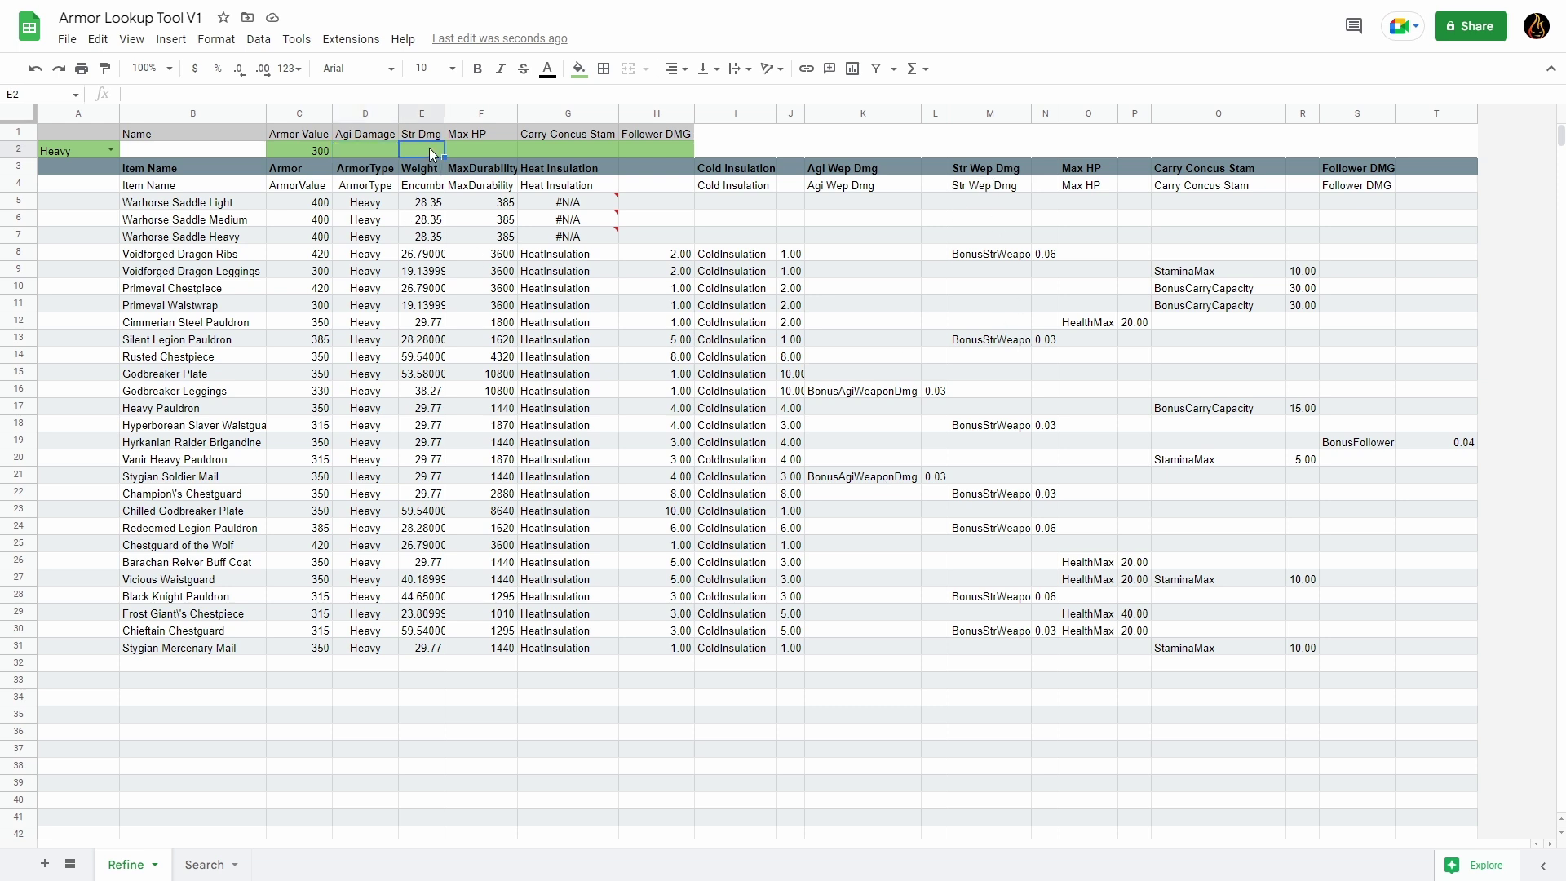
text(0.06)
key(Return)
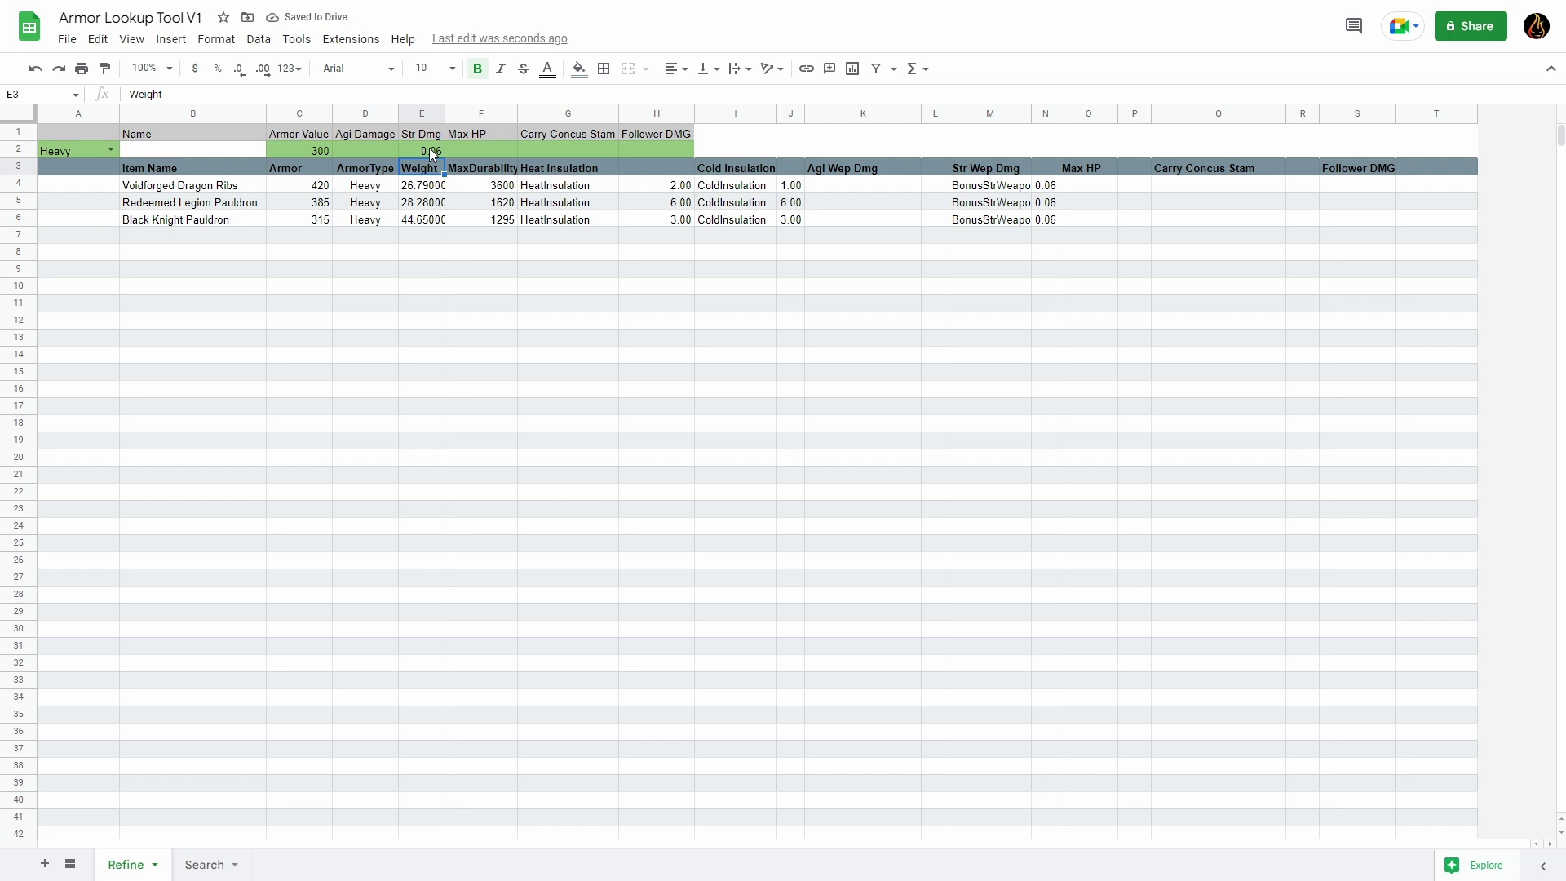
Go over the remaining filter cells through Follower DMG and clear the Str Dmg filter.
click(431, 150)
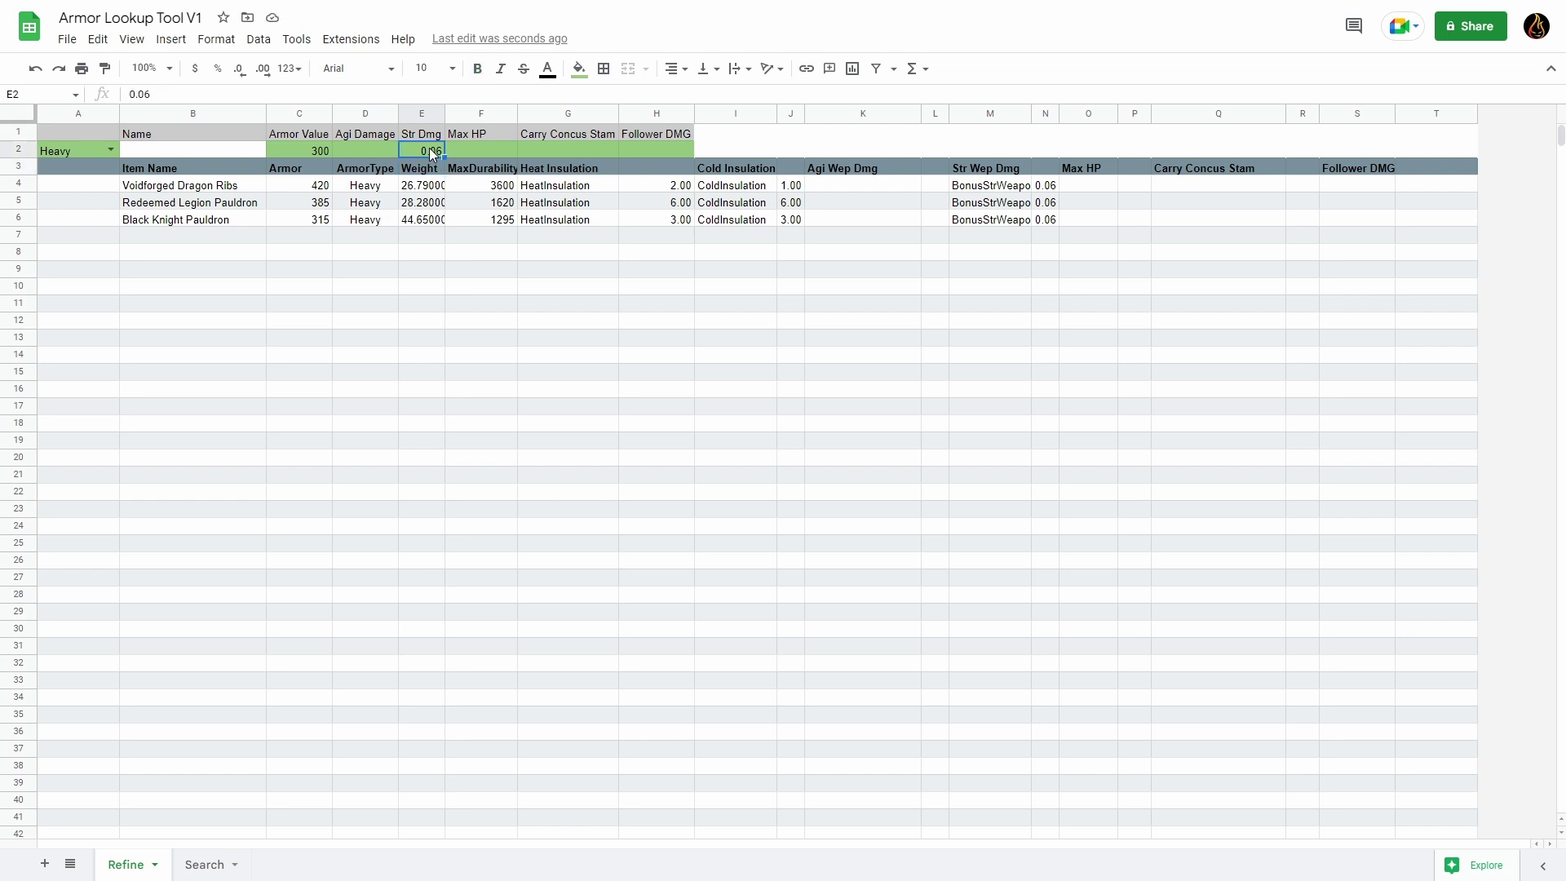
click(477, 147)
click(579, 144)
click(670, 147)
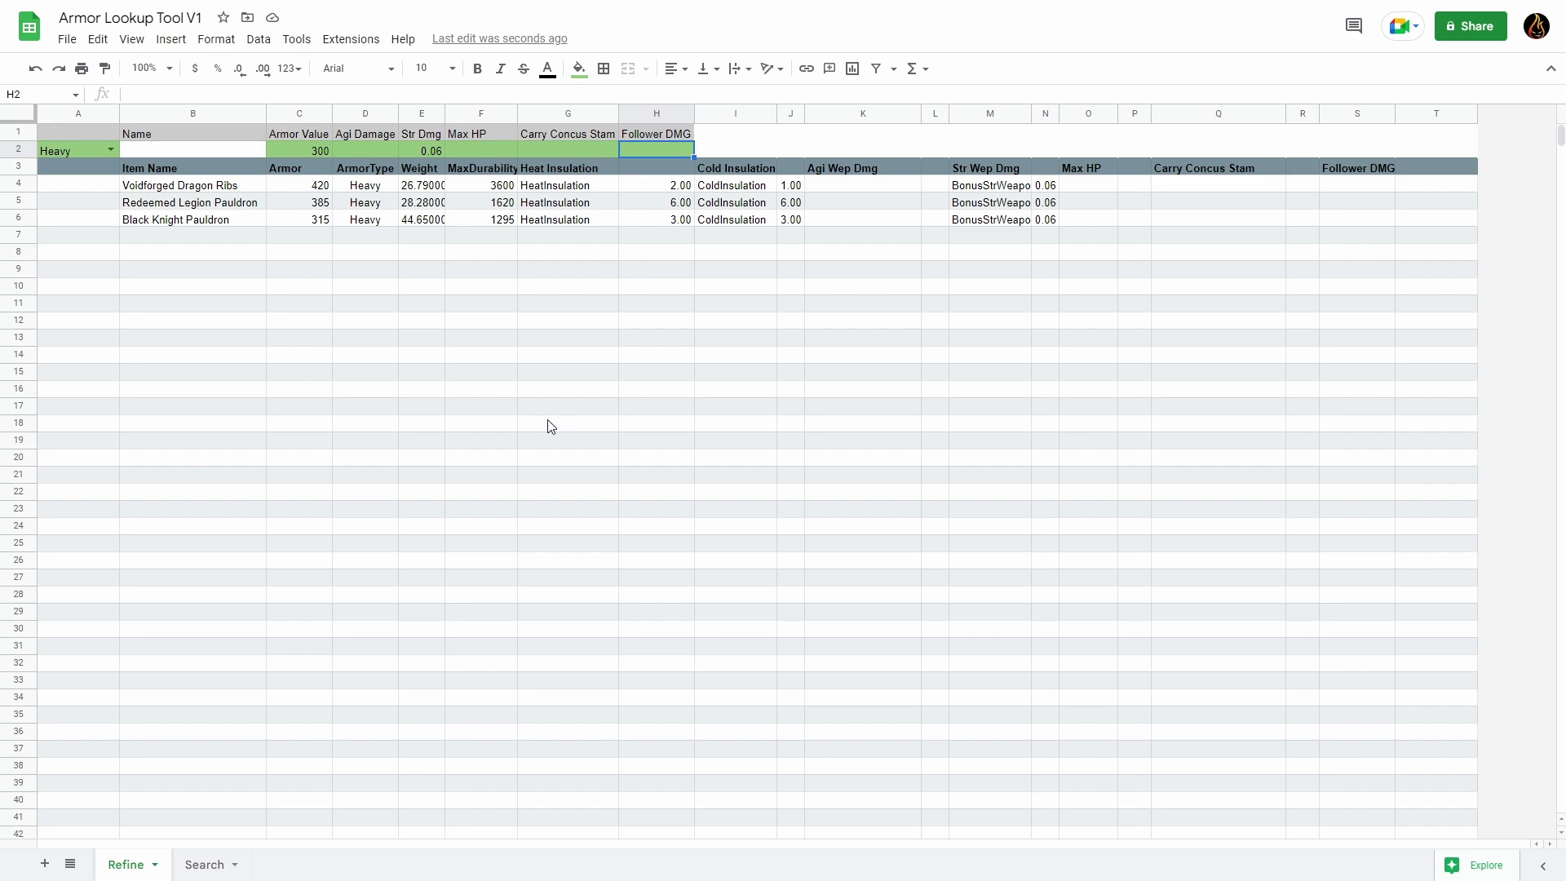
click(408, 150)
key(Delete)
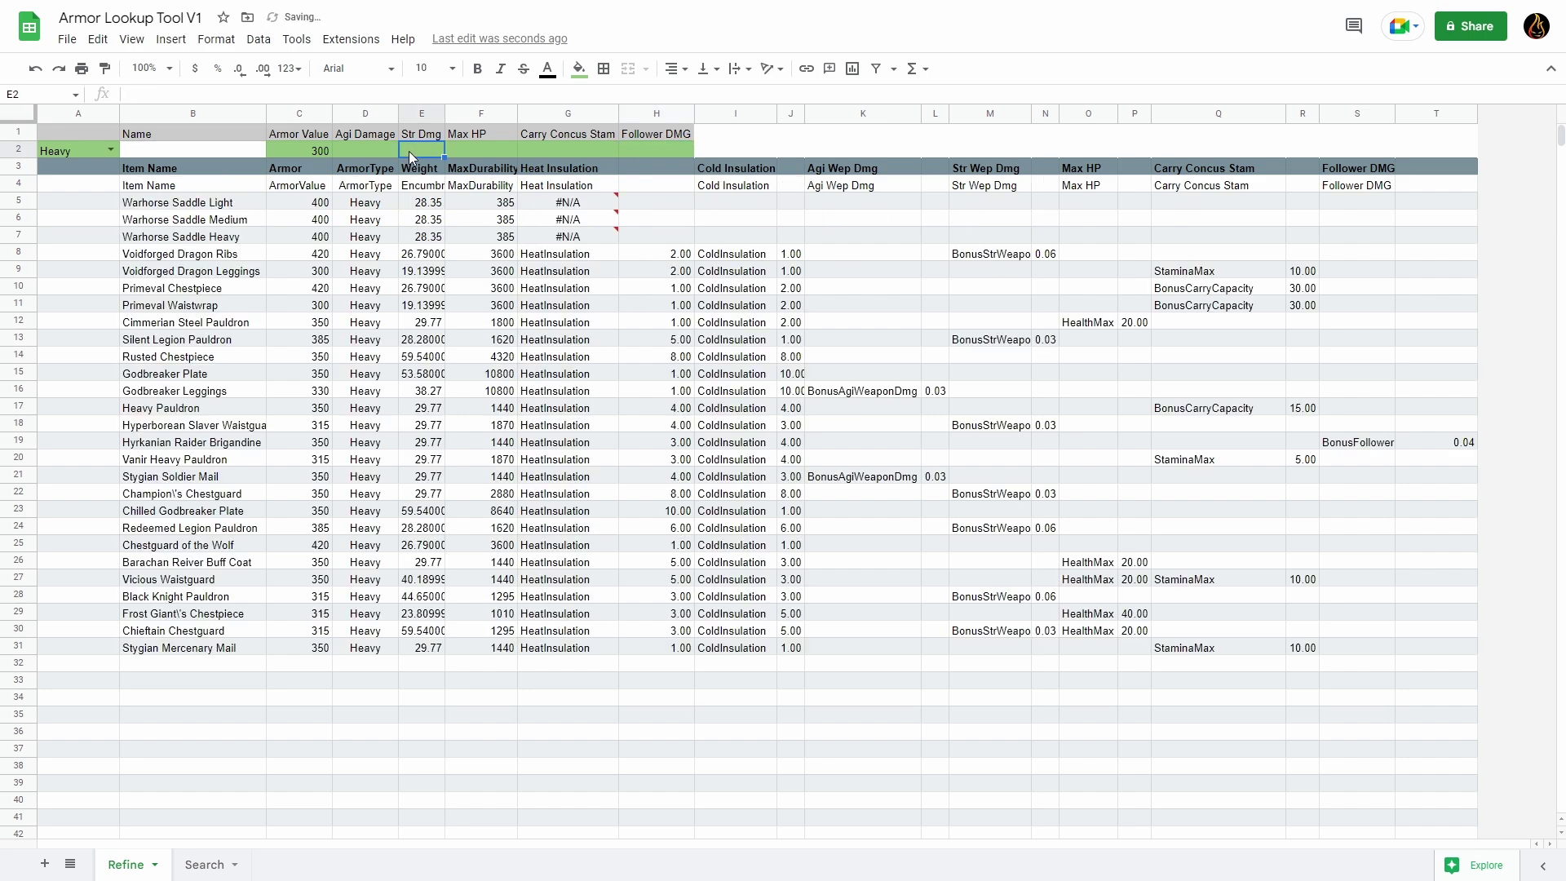
Change the Armor Value filter to 200.
click(320, 156)
text(2)
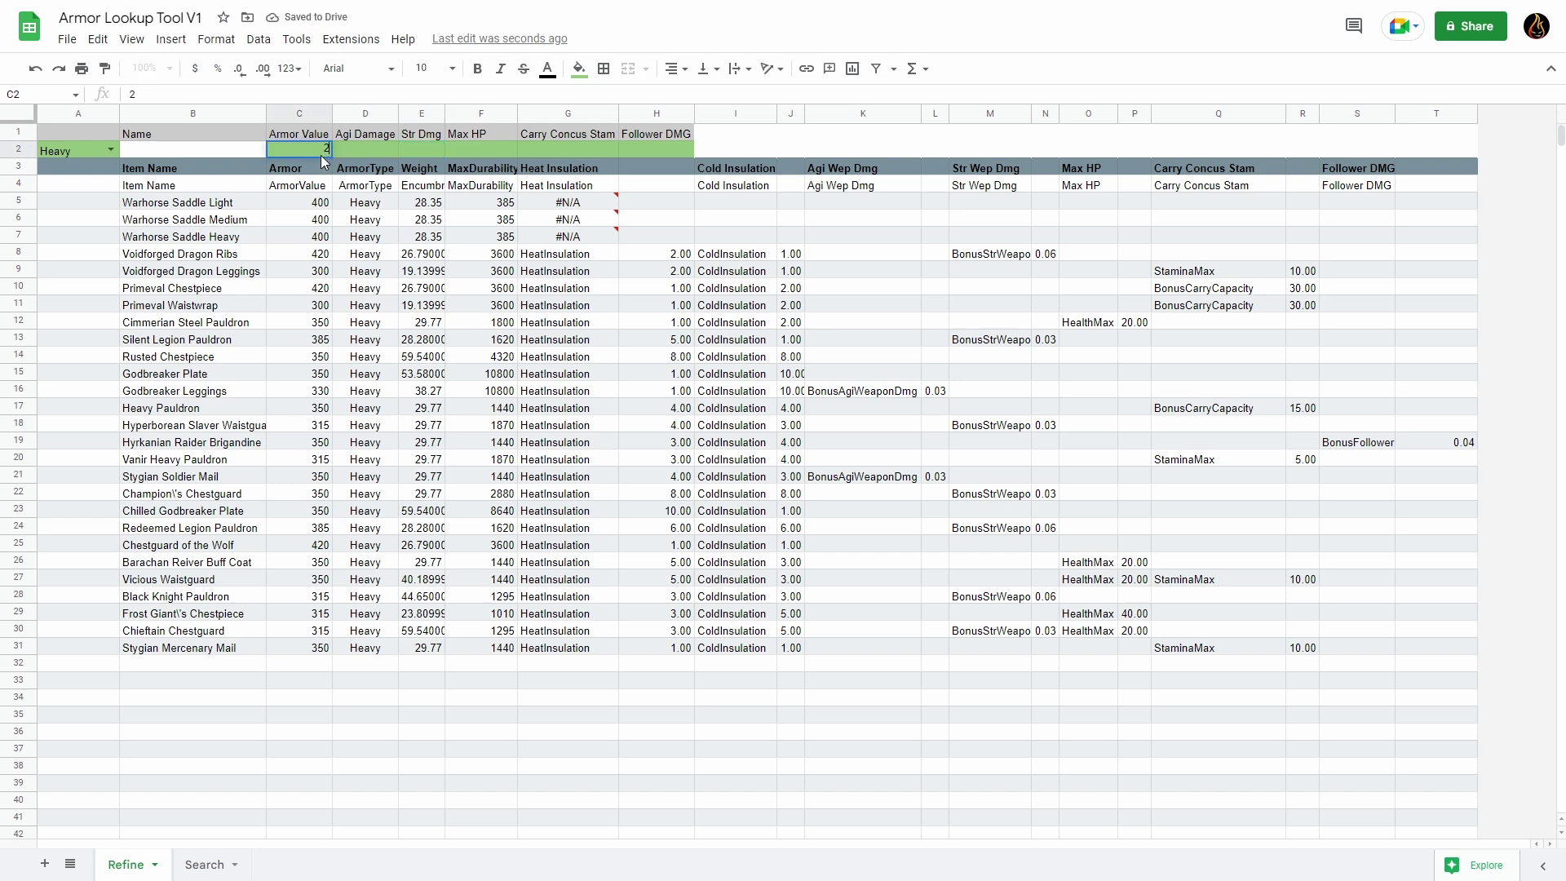
key(Return)
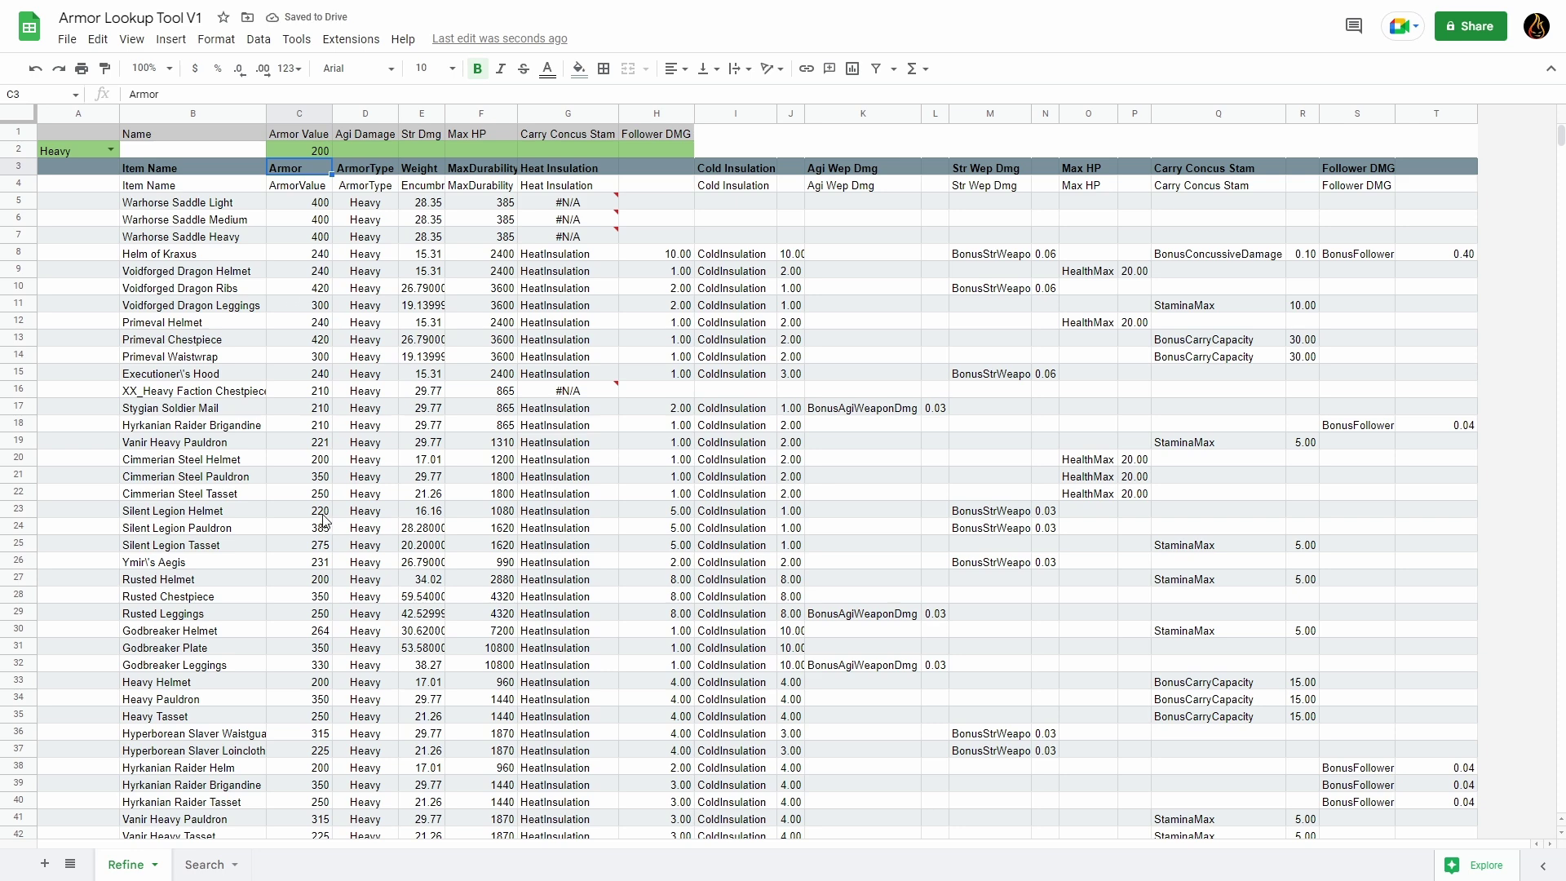
Highlight the Helm of Kraxus row, and filter the Heavy items by a Follower DMG value of 0.1.
click(649, 146)
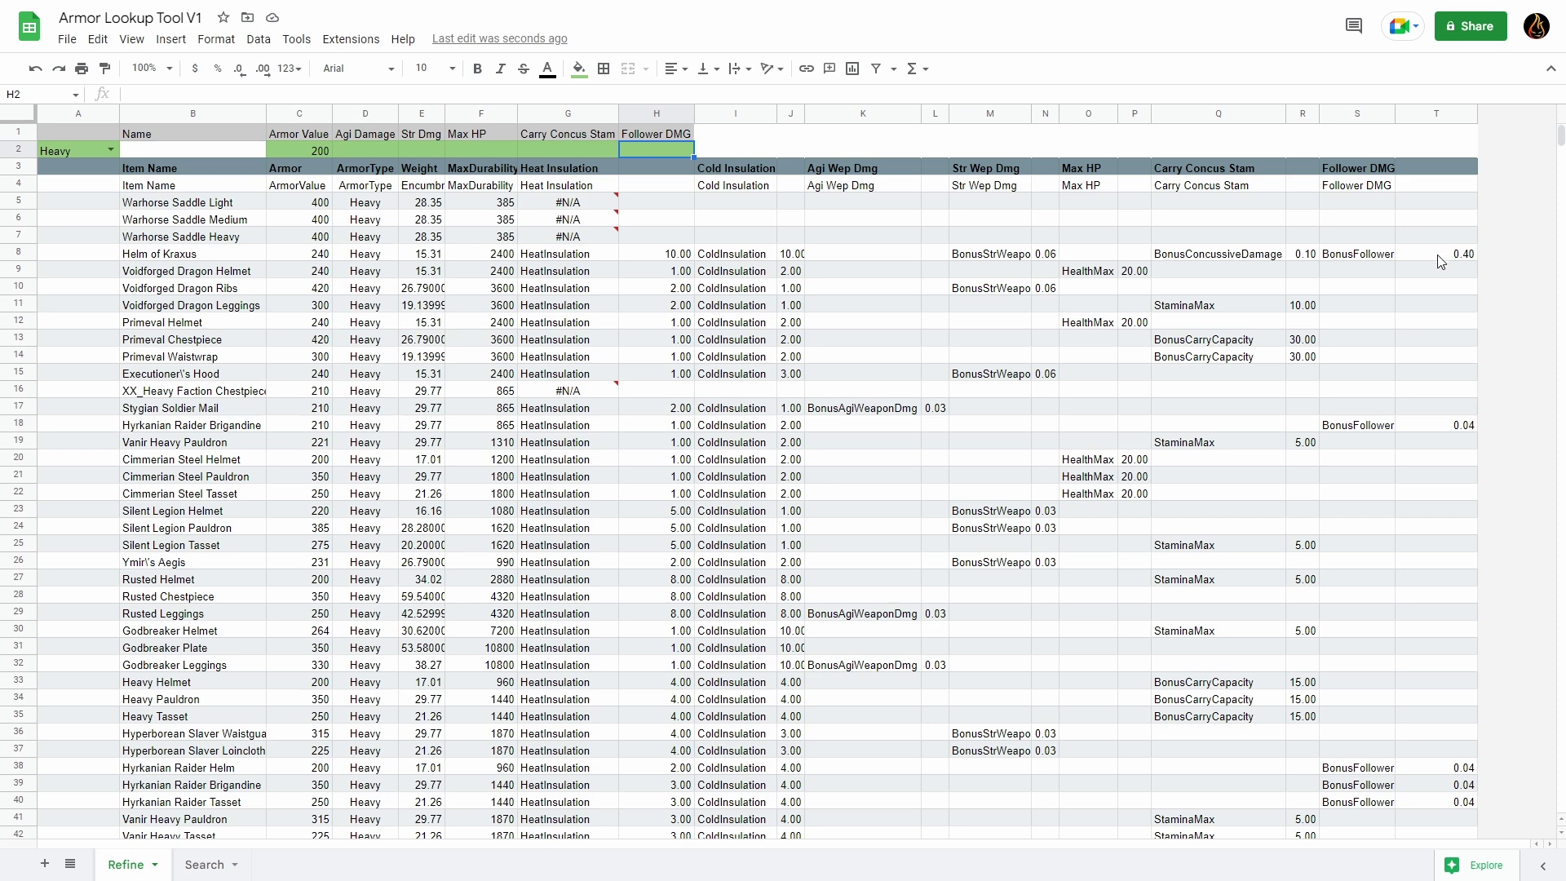
click(22, 256)
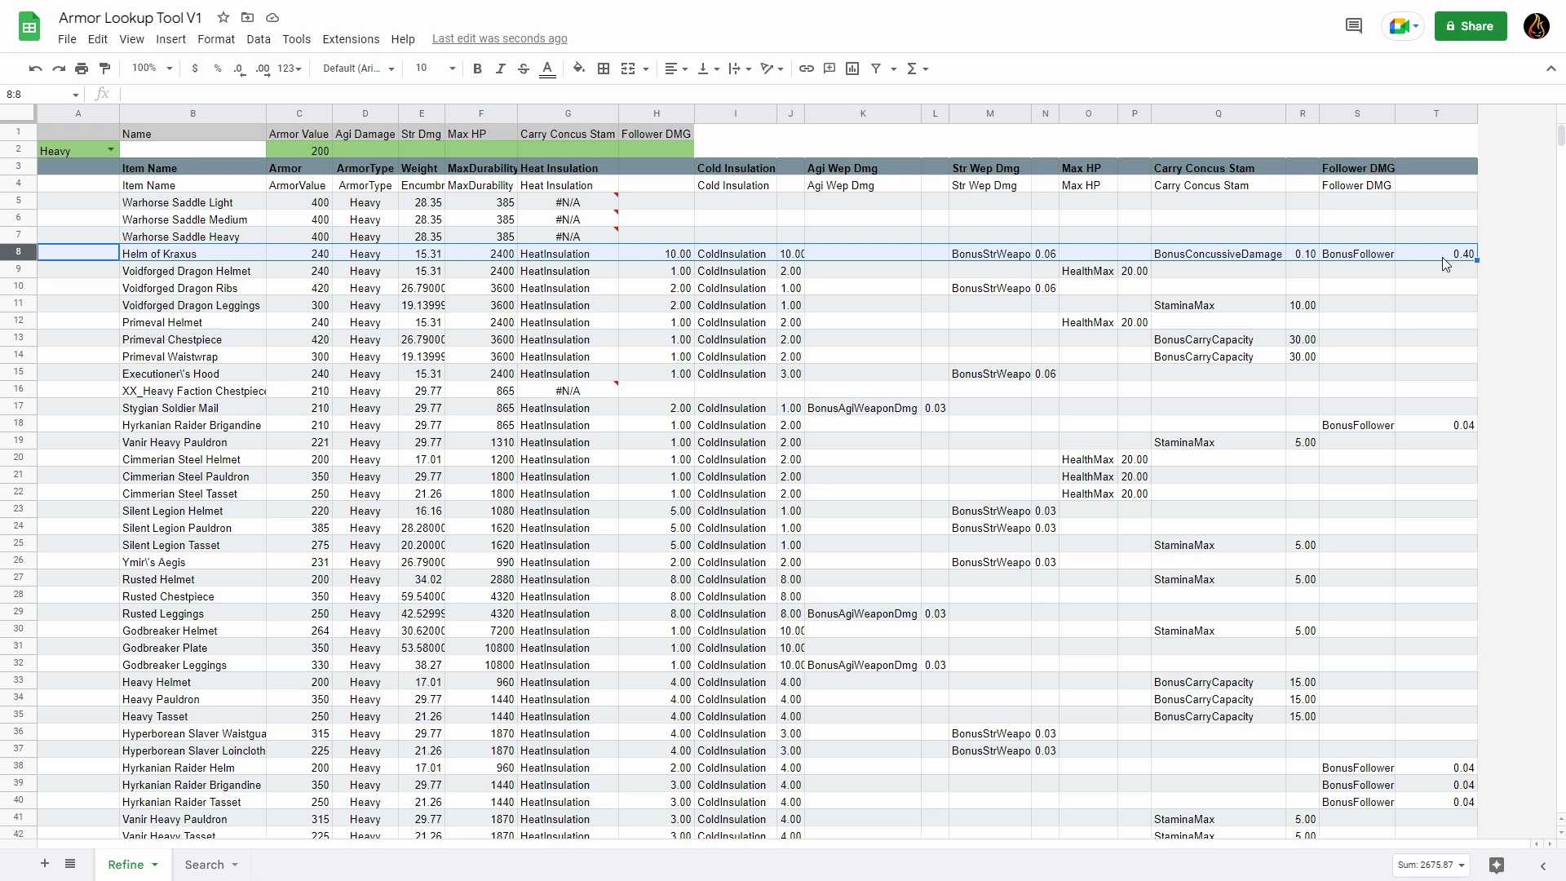
click(653, 150)
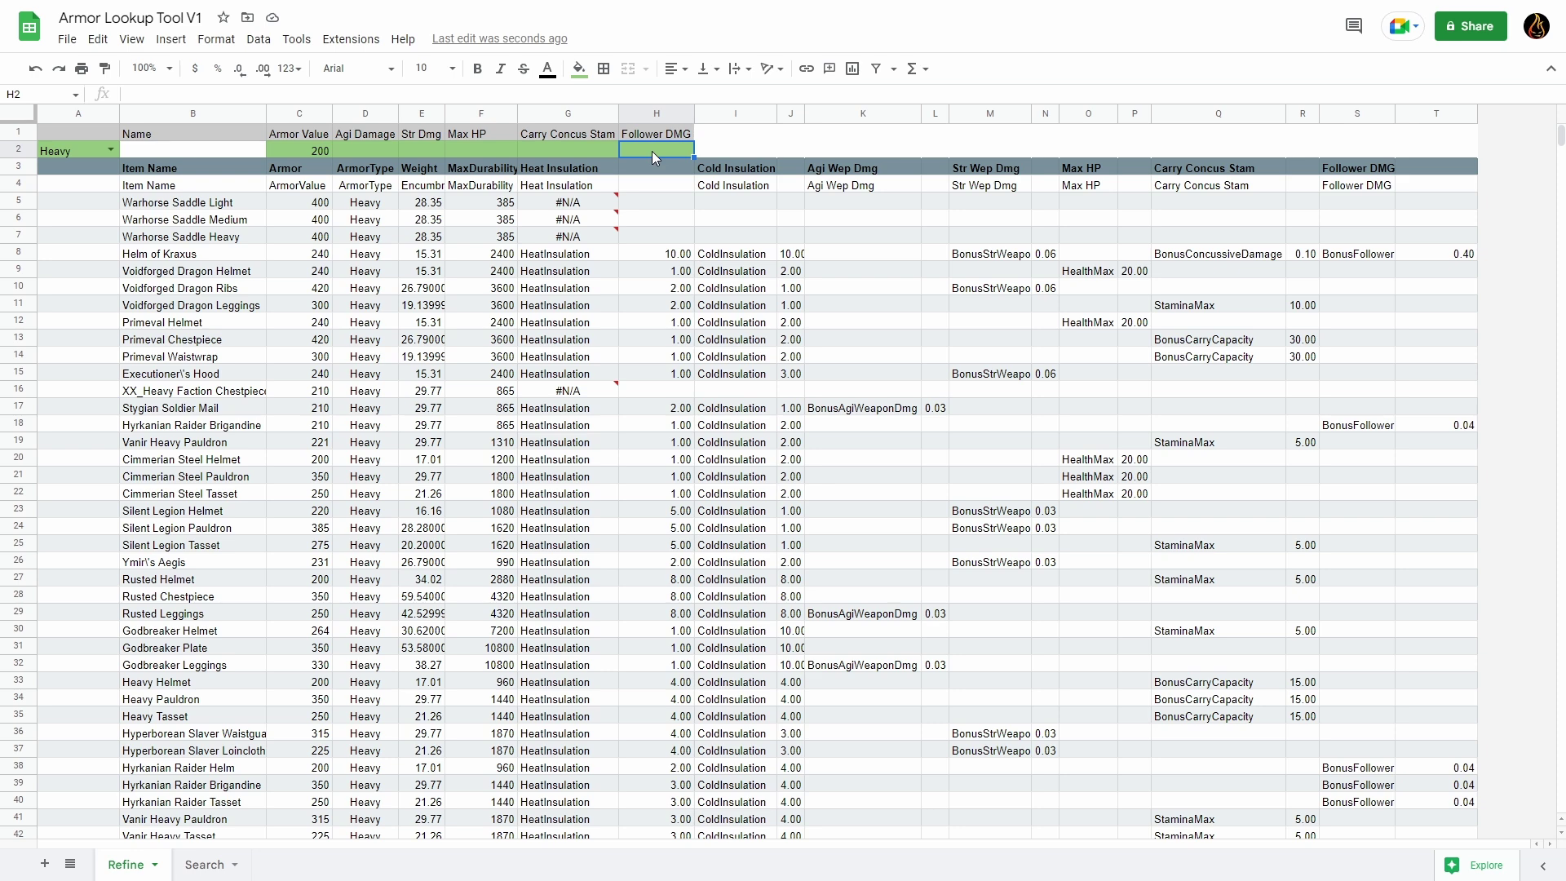
text(0.1)
key(Return)
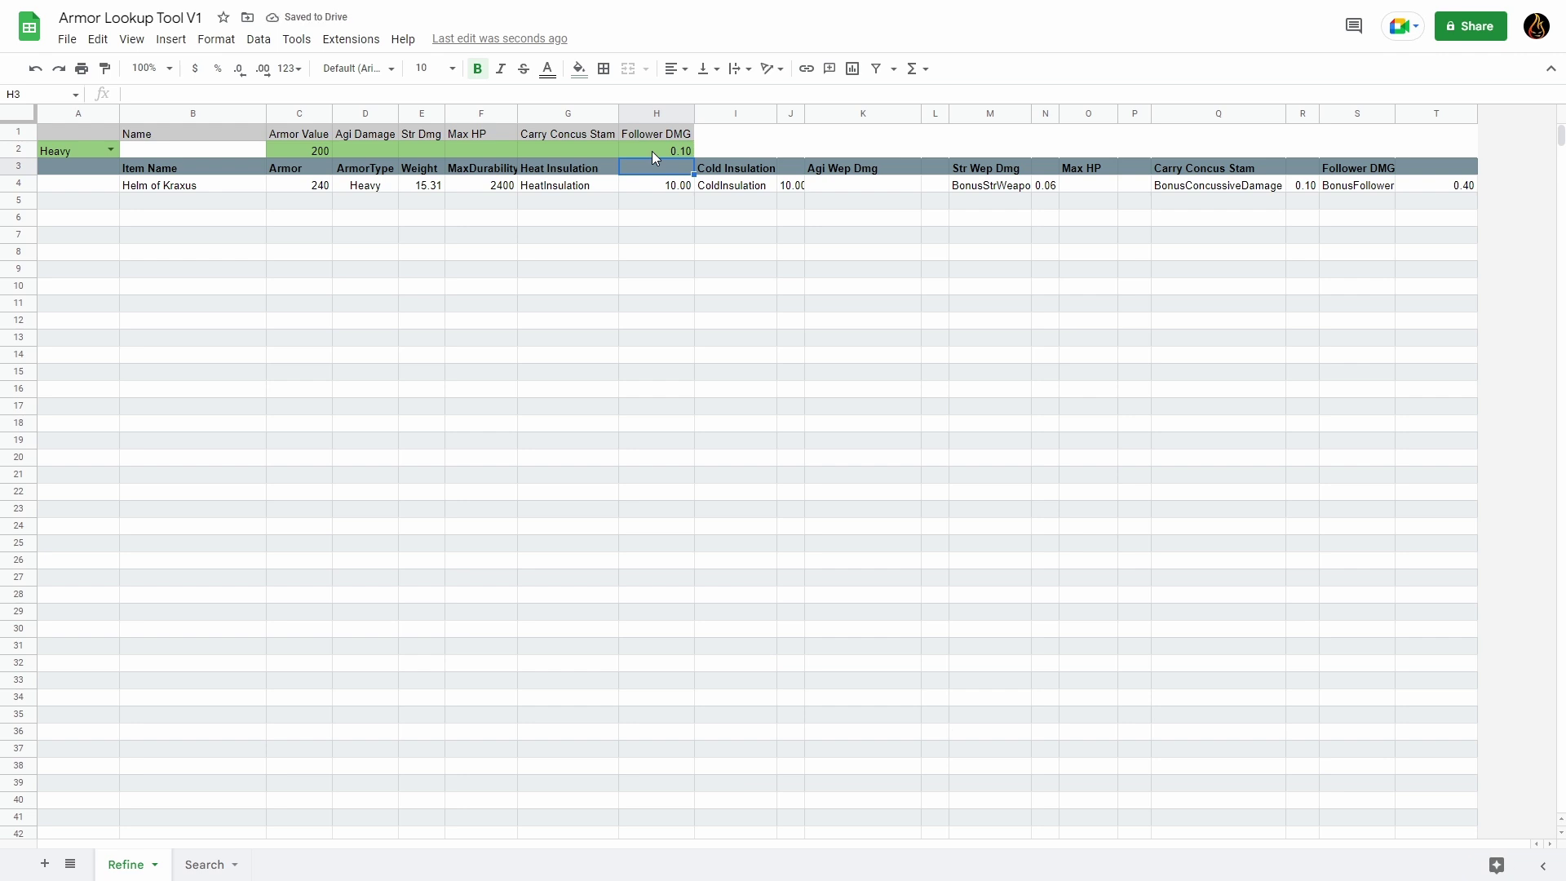
Lower the Follower DMG filter to 0.02 to check the matching Heavy items, and clear the filter.
click(652, 152)
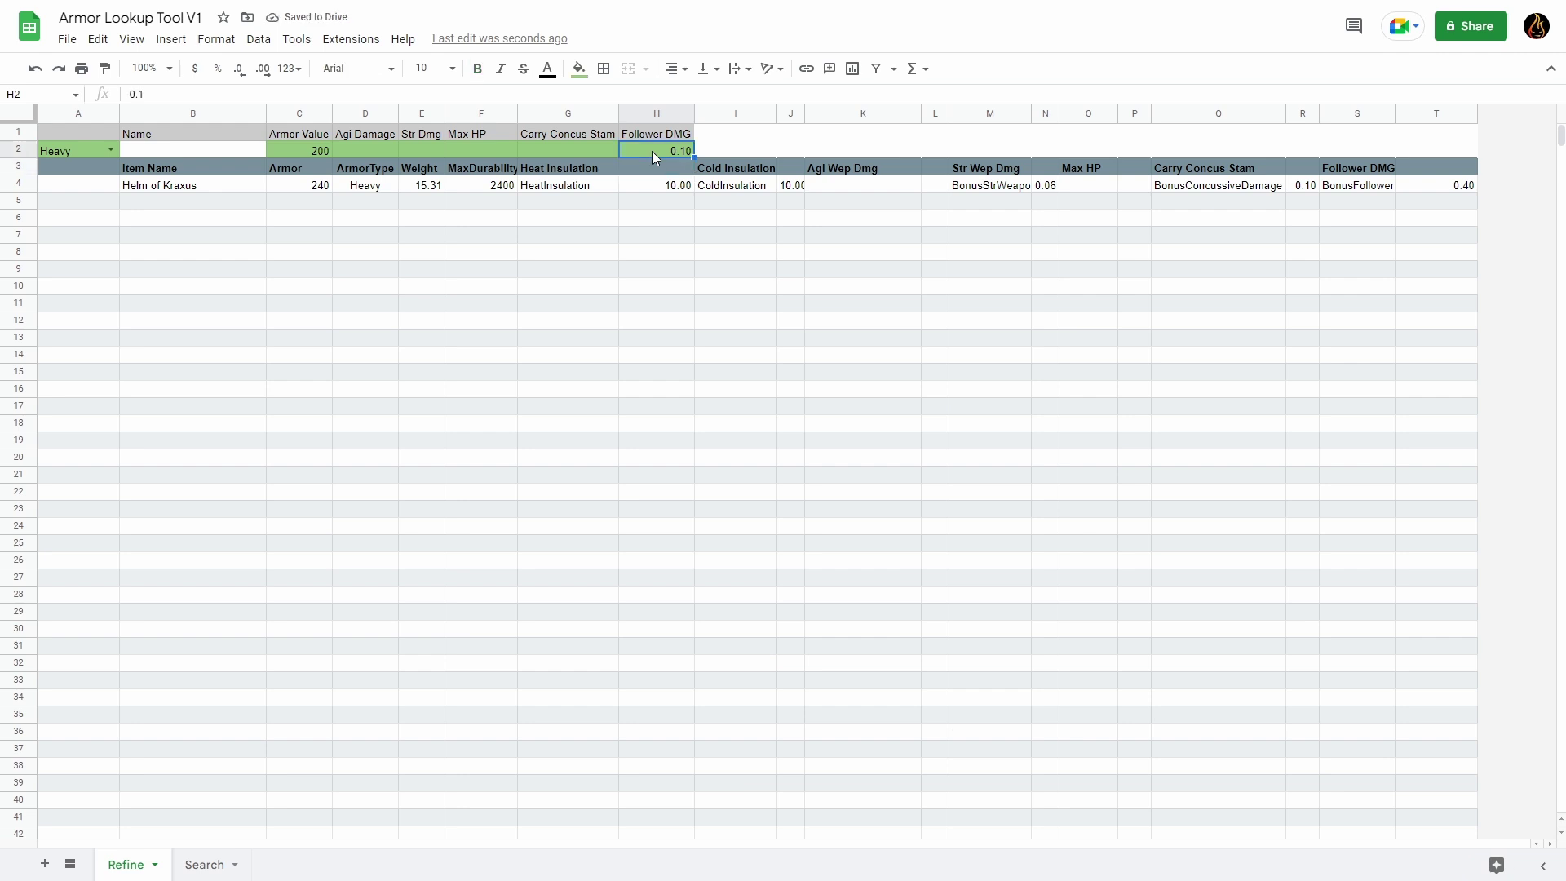
text(0.02)
key(Return)
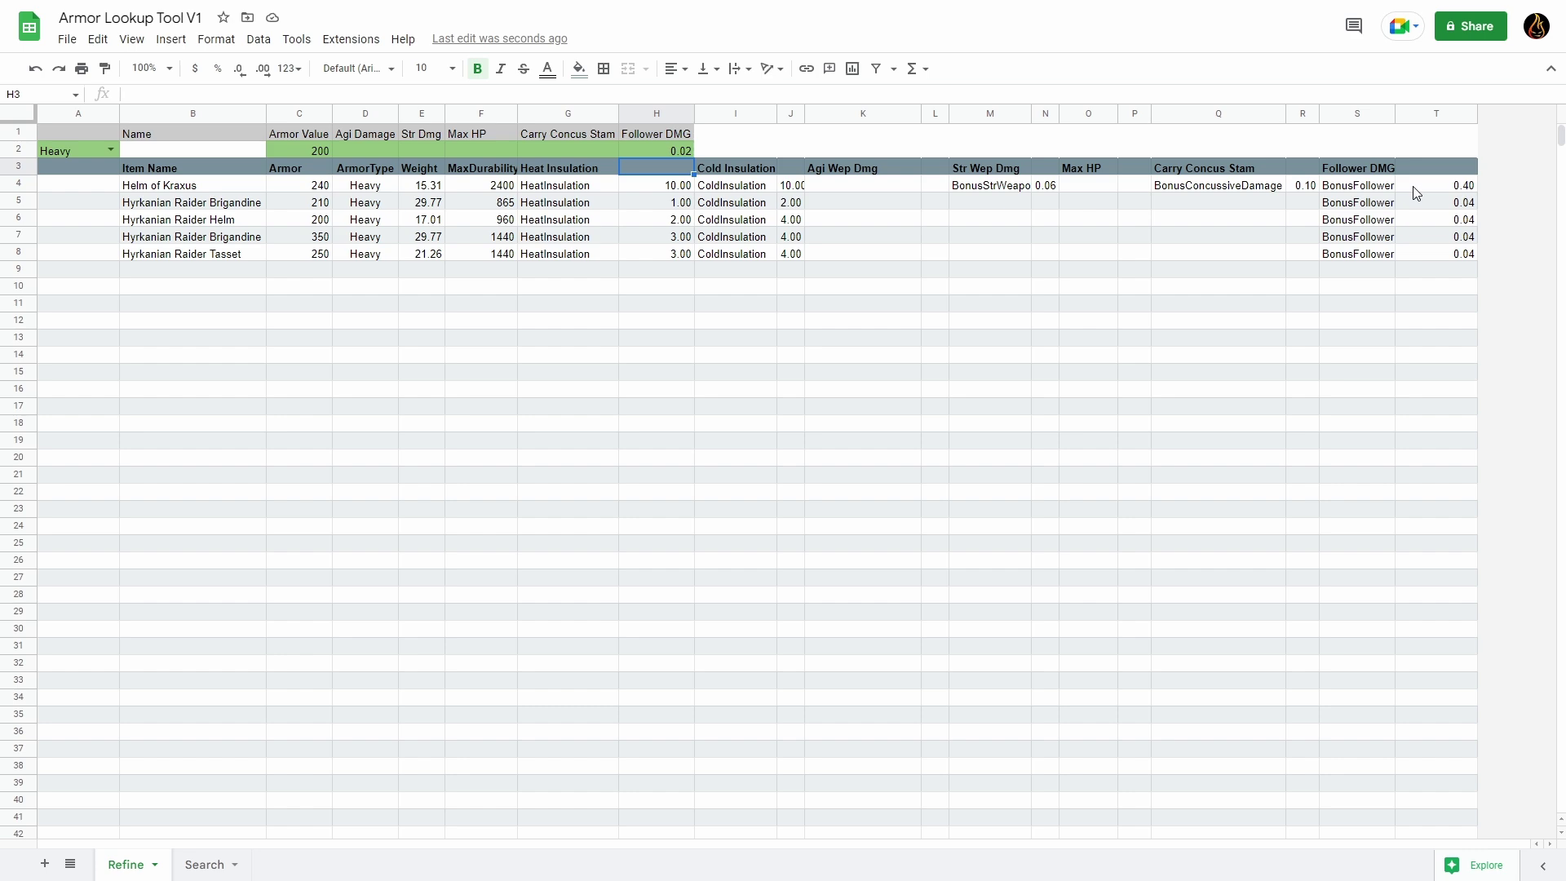
key(ctrl+z)
Switch the armor type to Medium and set the Armor Value filter to 50.
click(110, 150)
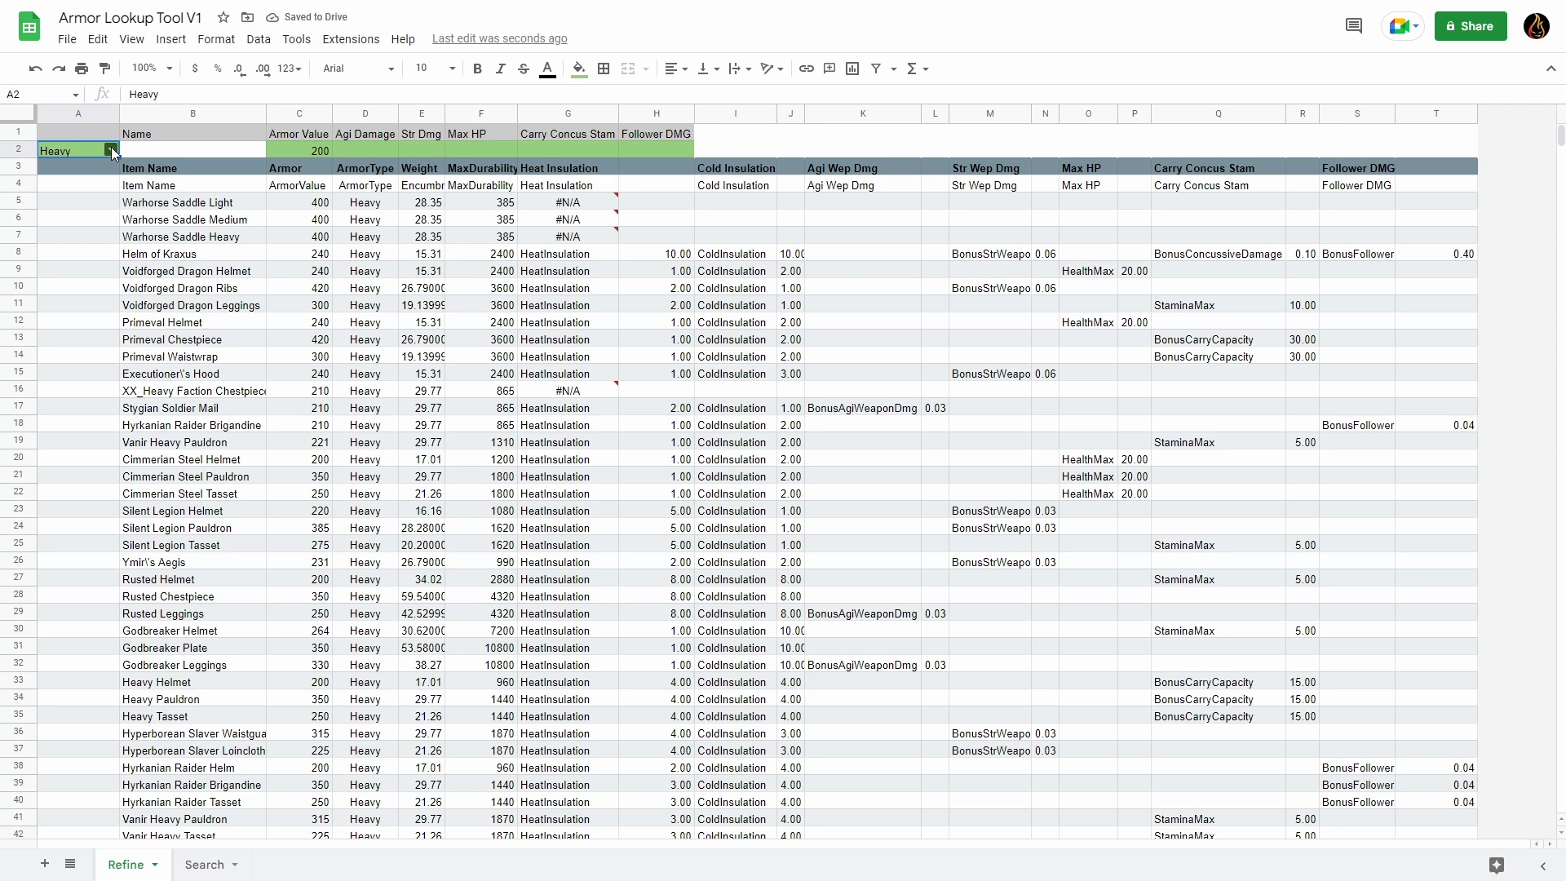
click(111, 151)
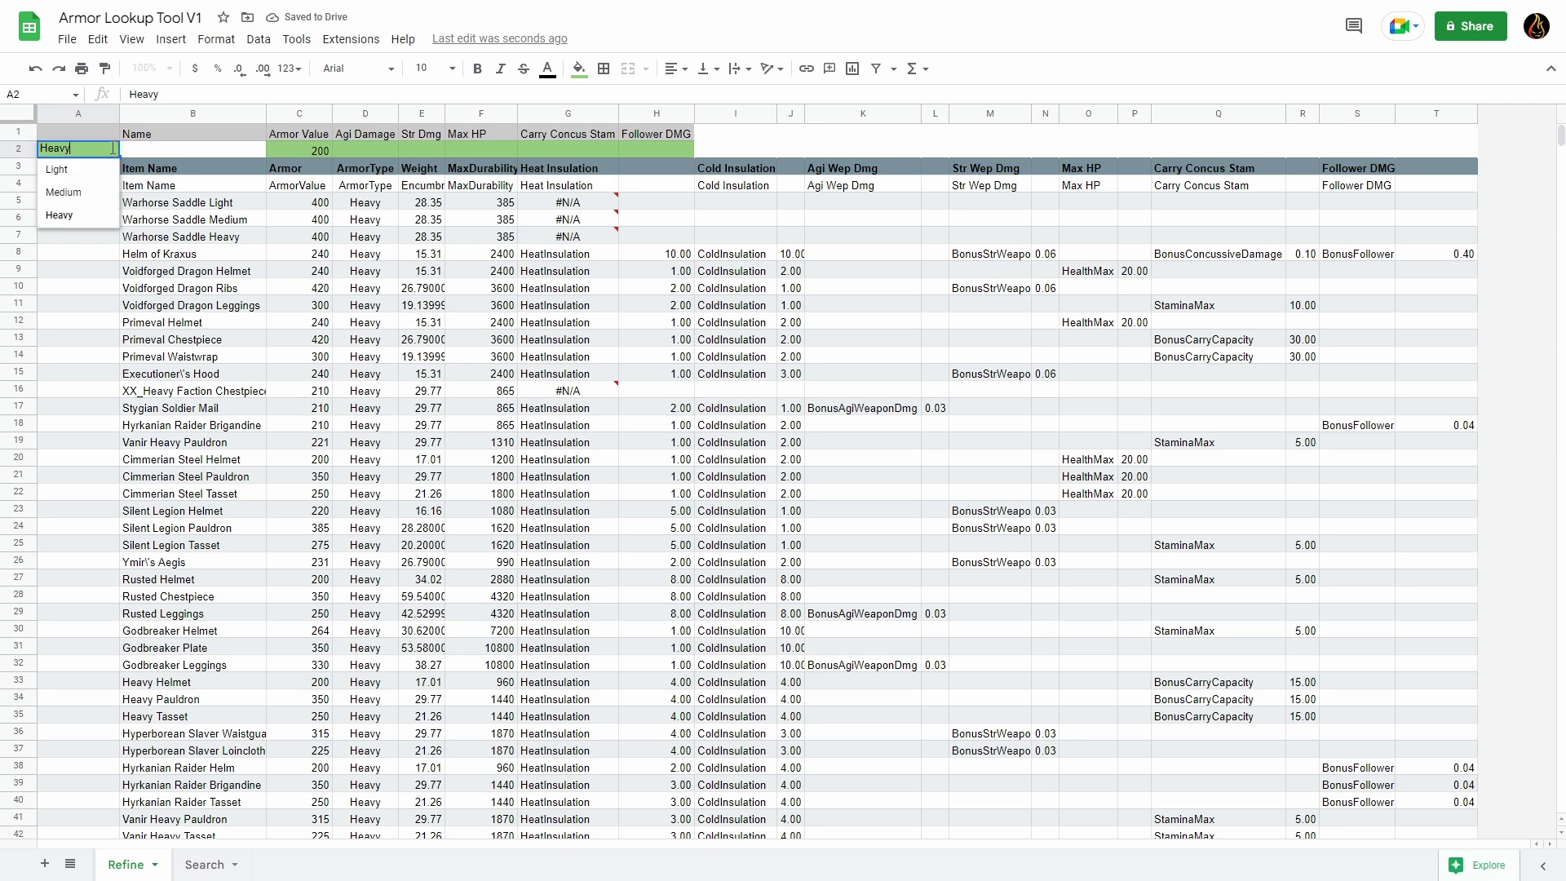
click(65, 193)
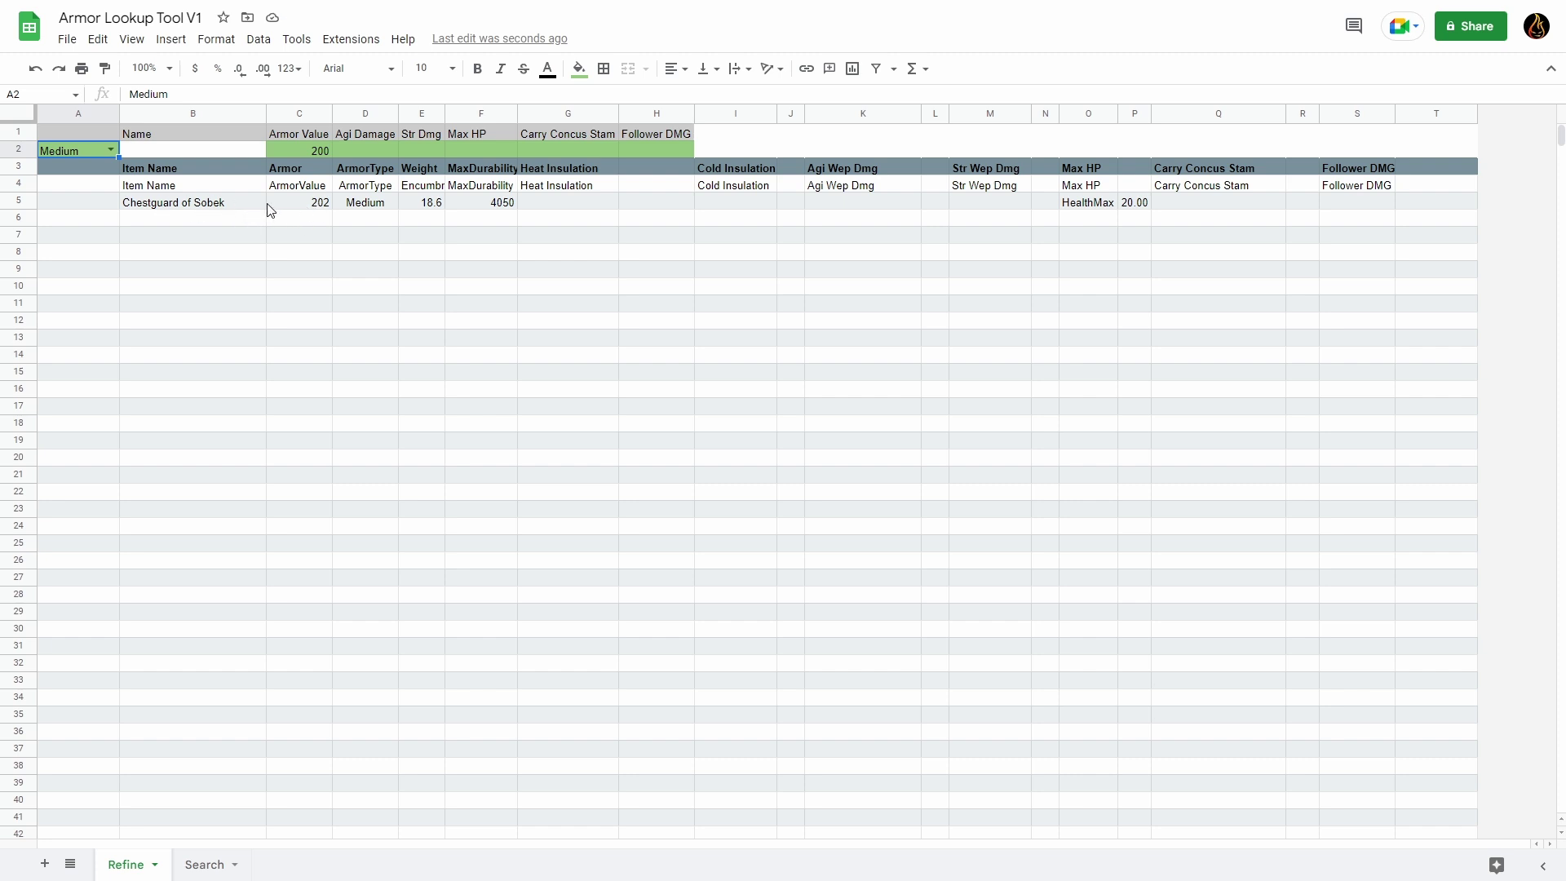
click(321, 149)
text(50)
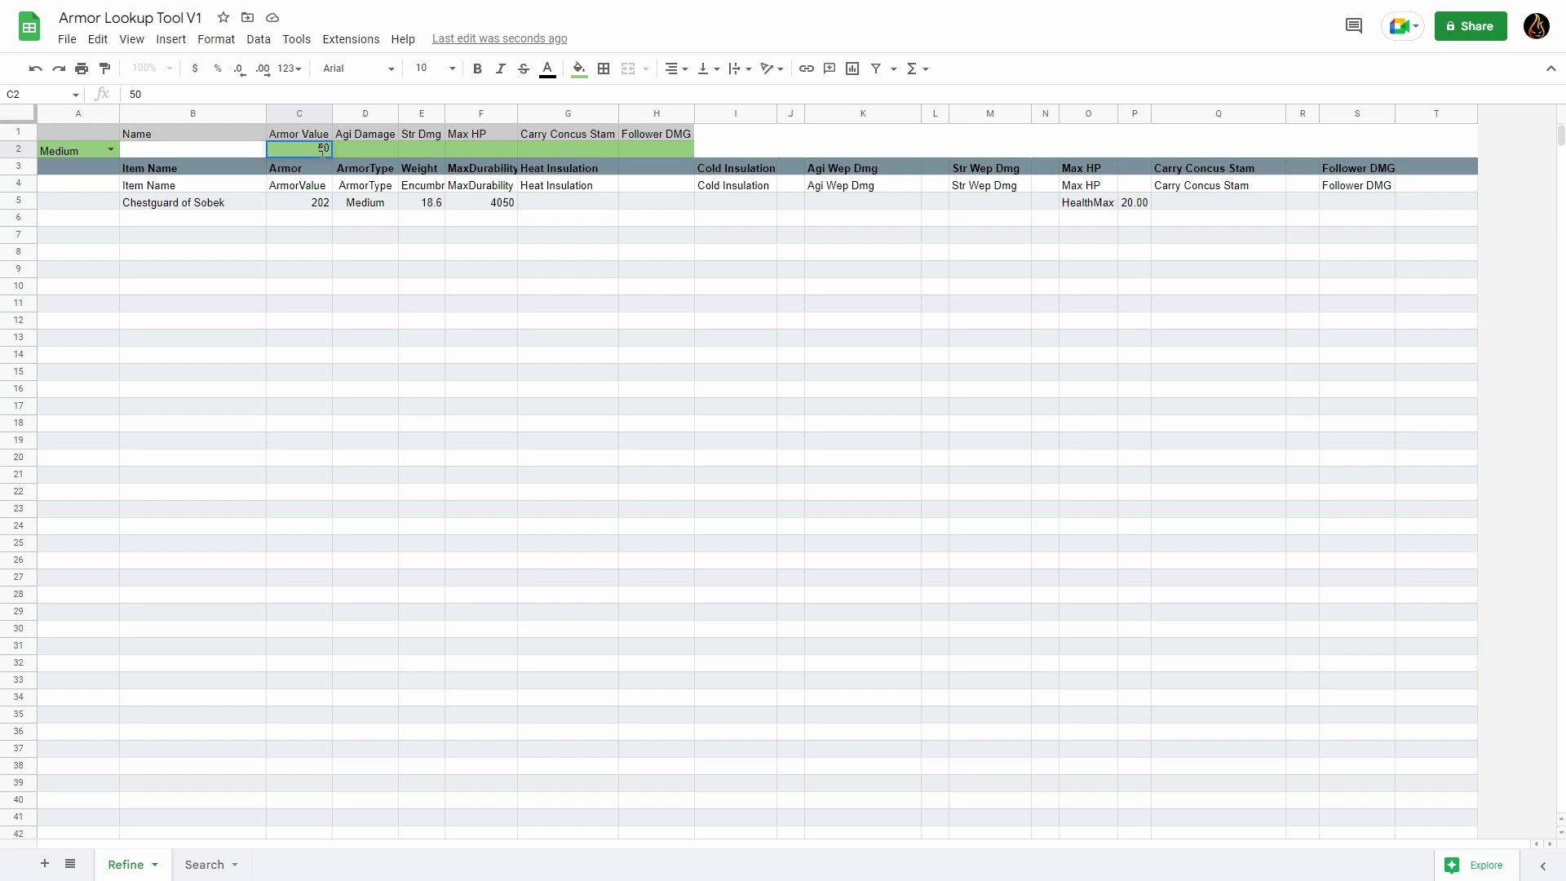
key(Return)
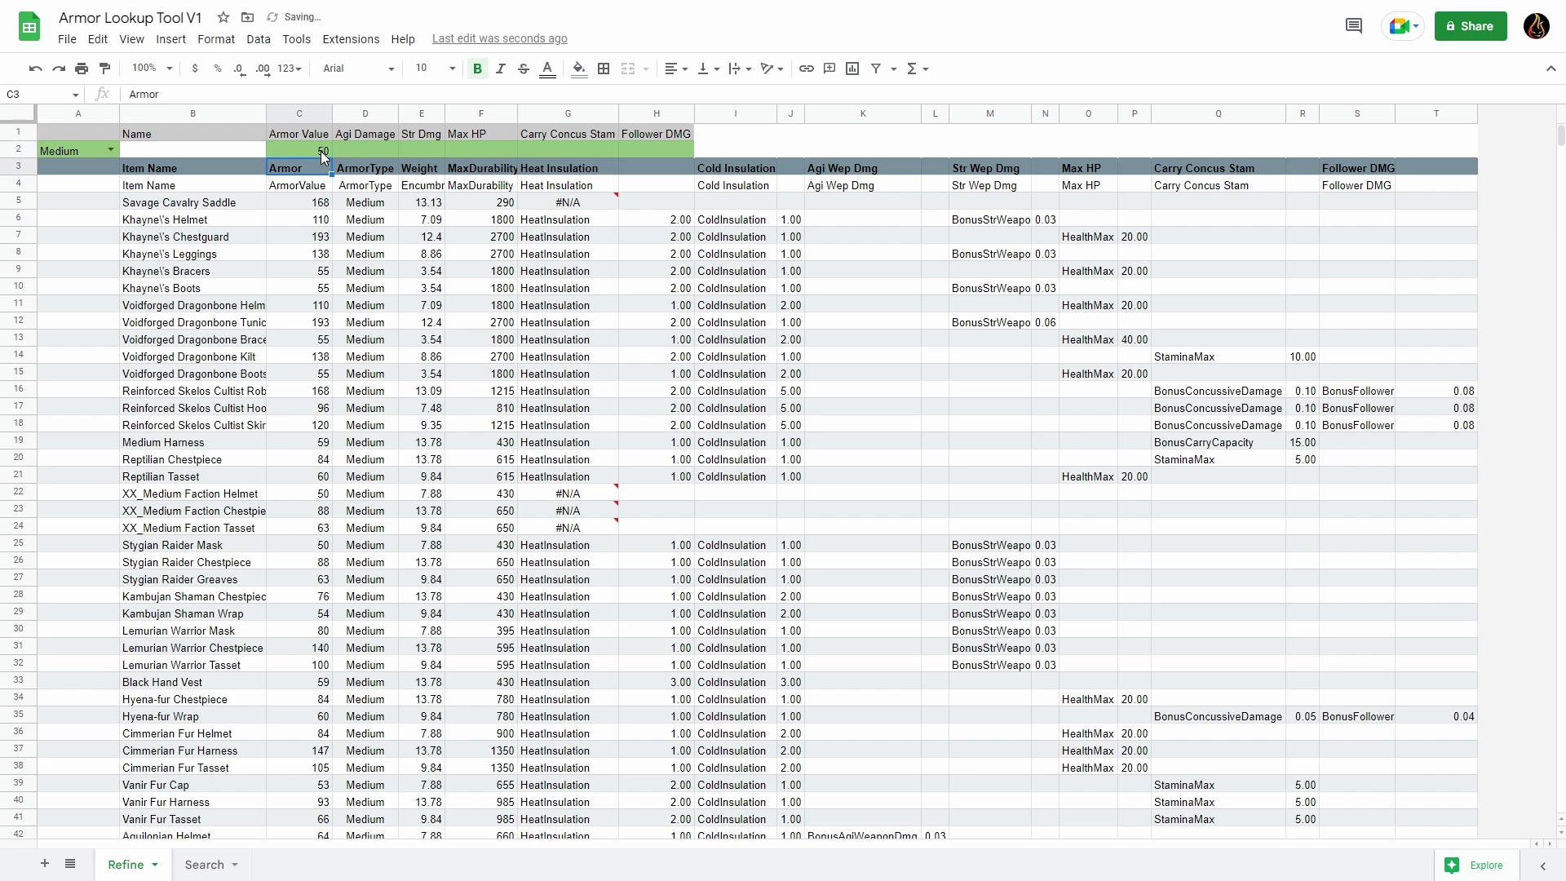
Filter the Medium items by a Follower DMG value of 0.04, review the matches and clear the filter.
click(670, 152)
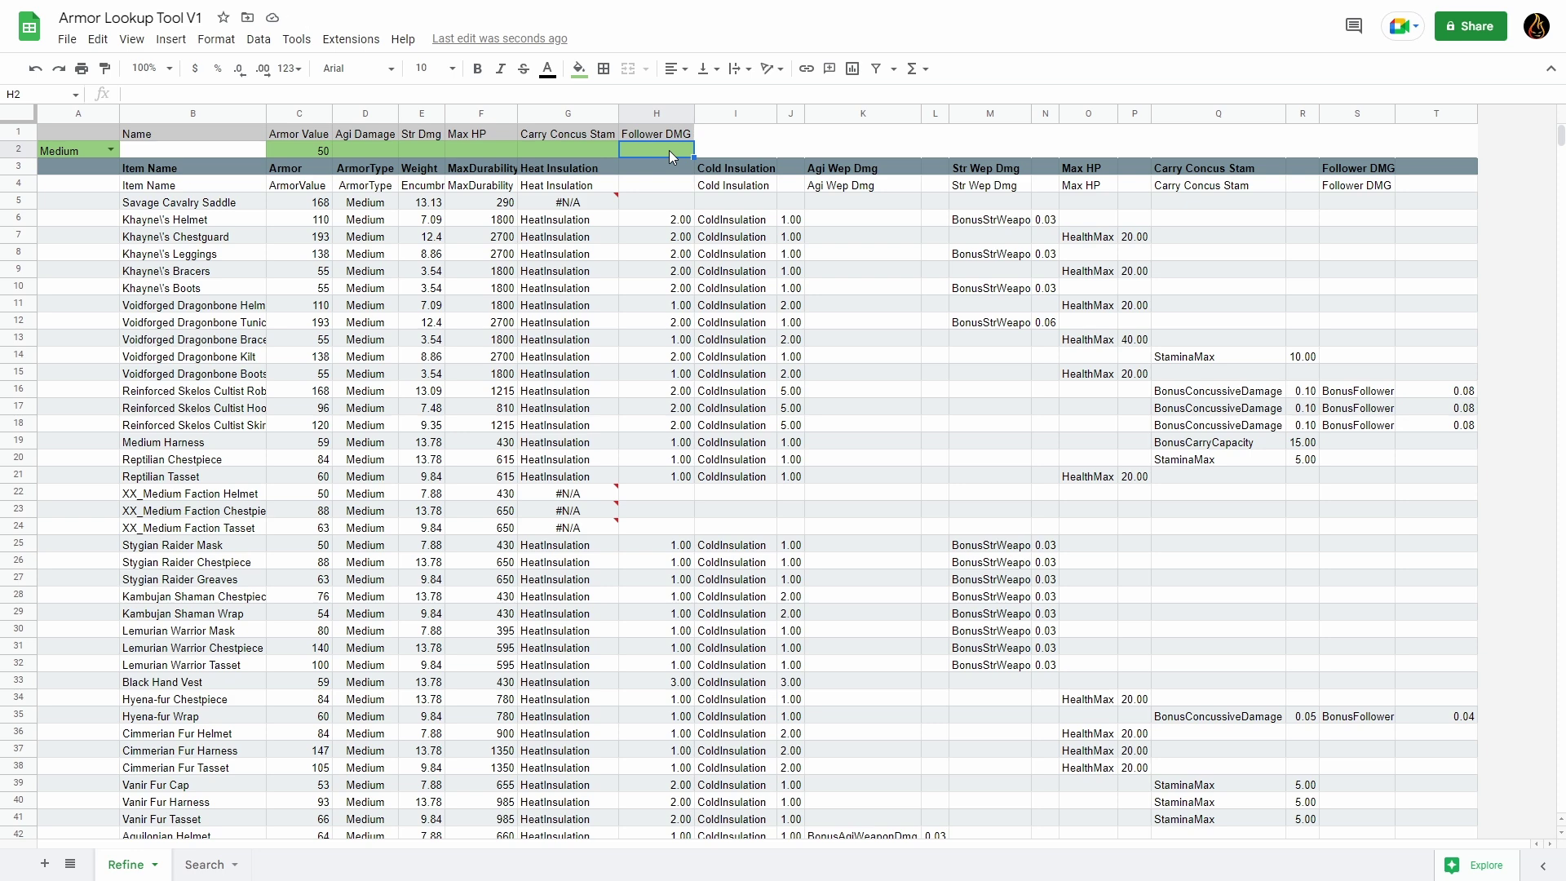
text(0.04)
key(Return)
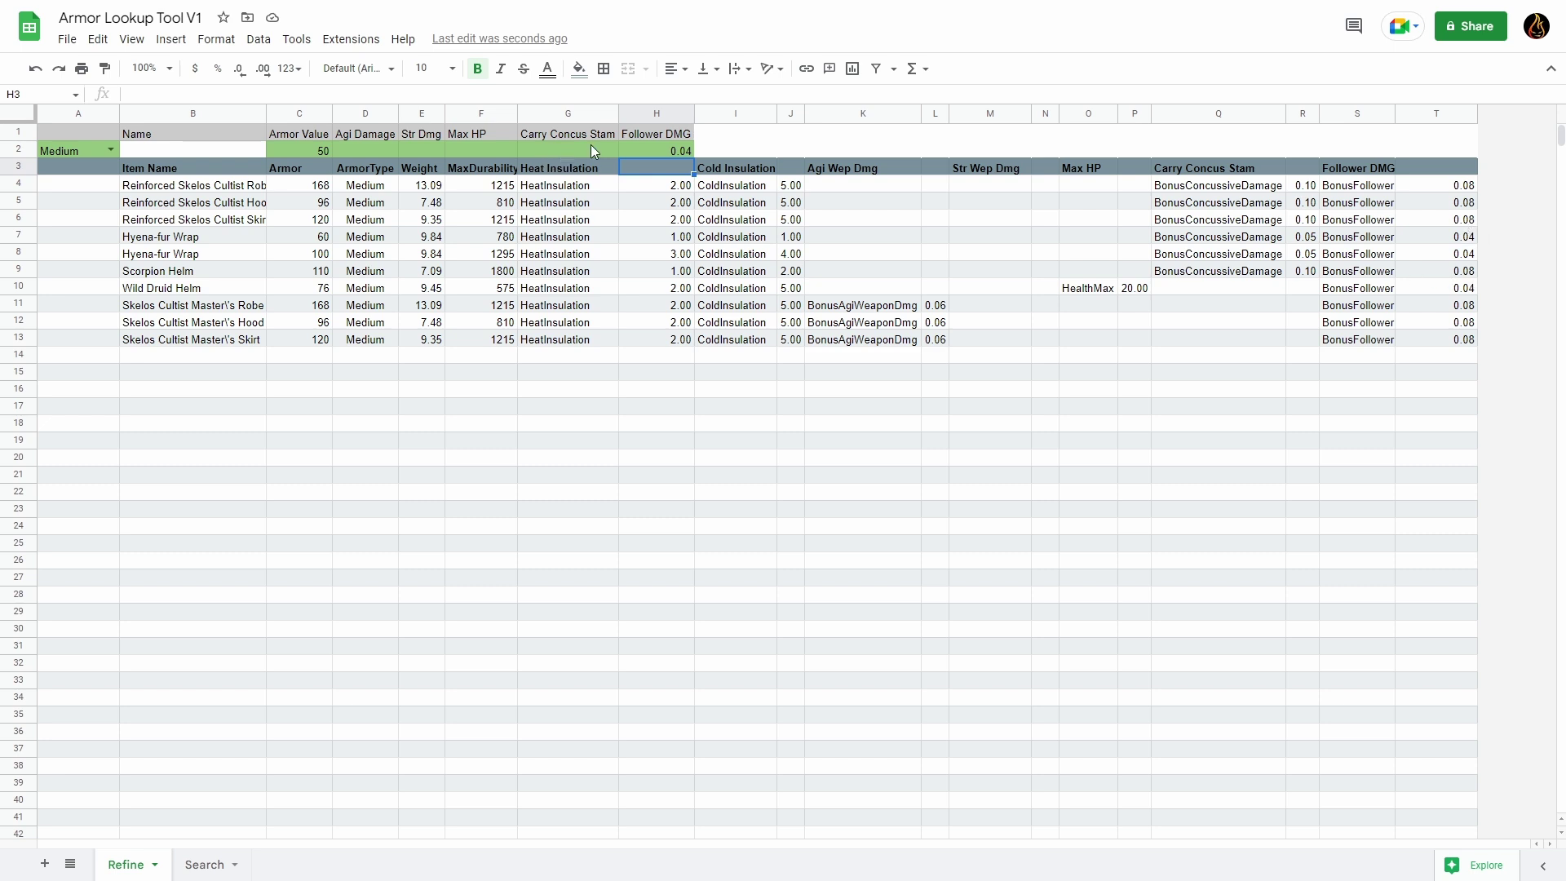
click(660, 147)
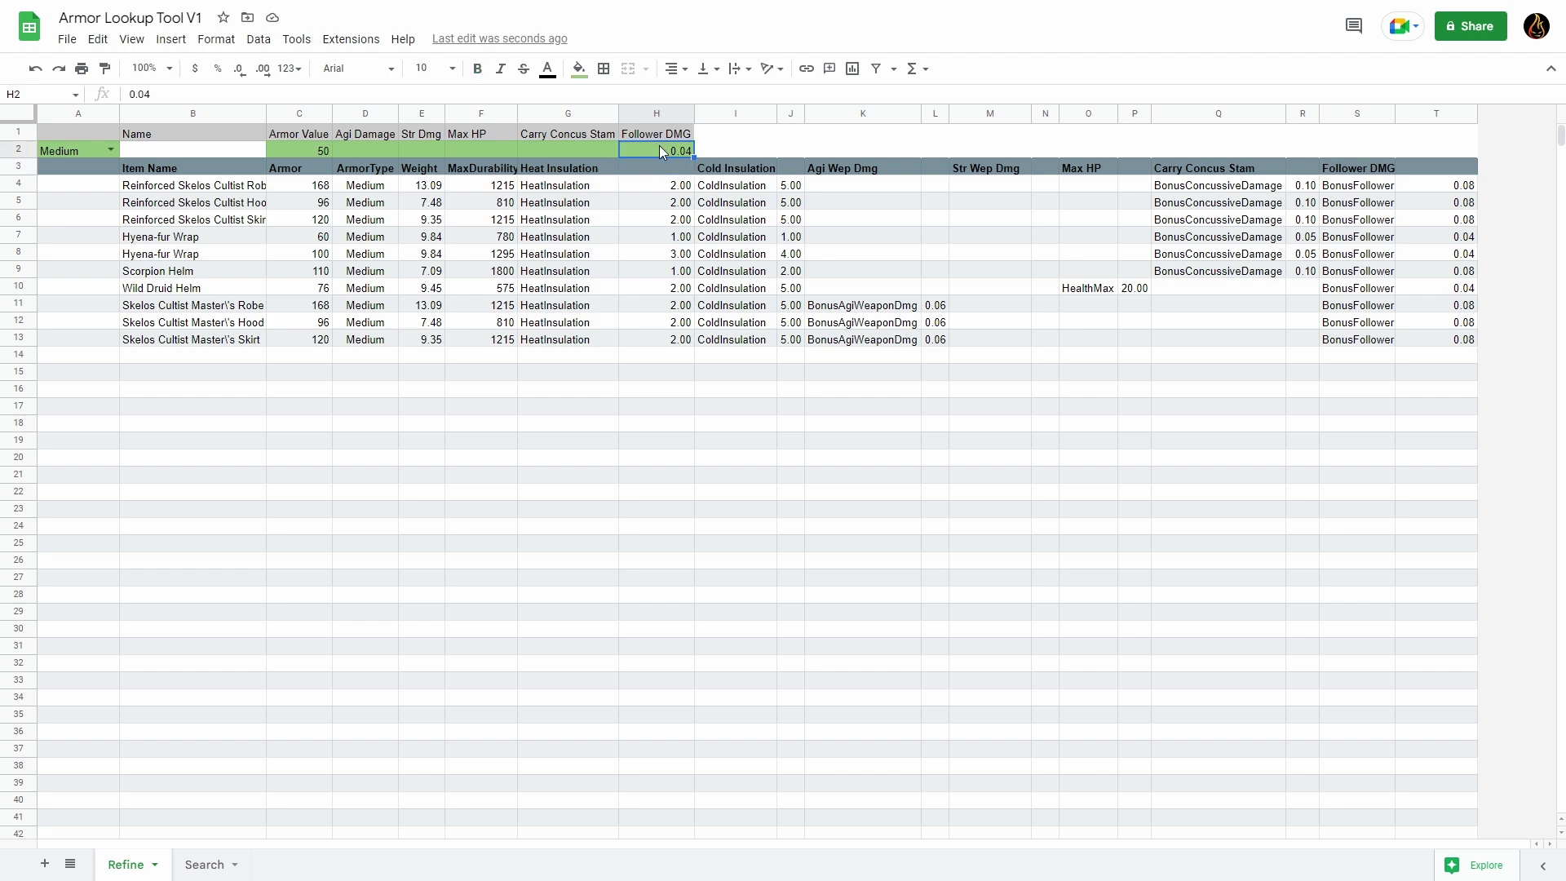
key(Delete)
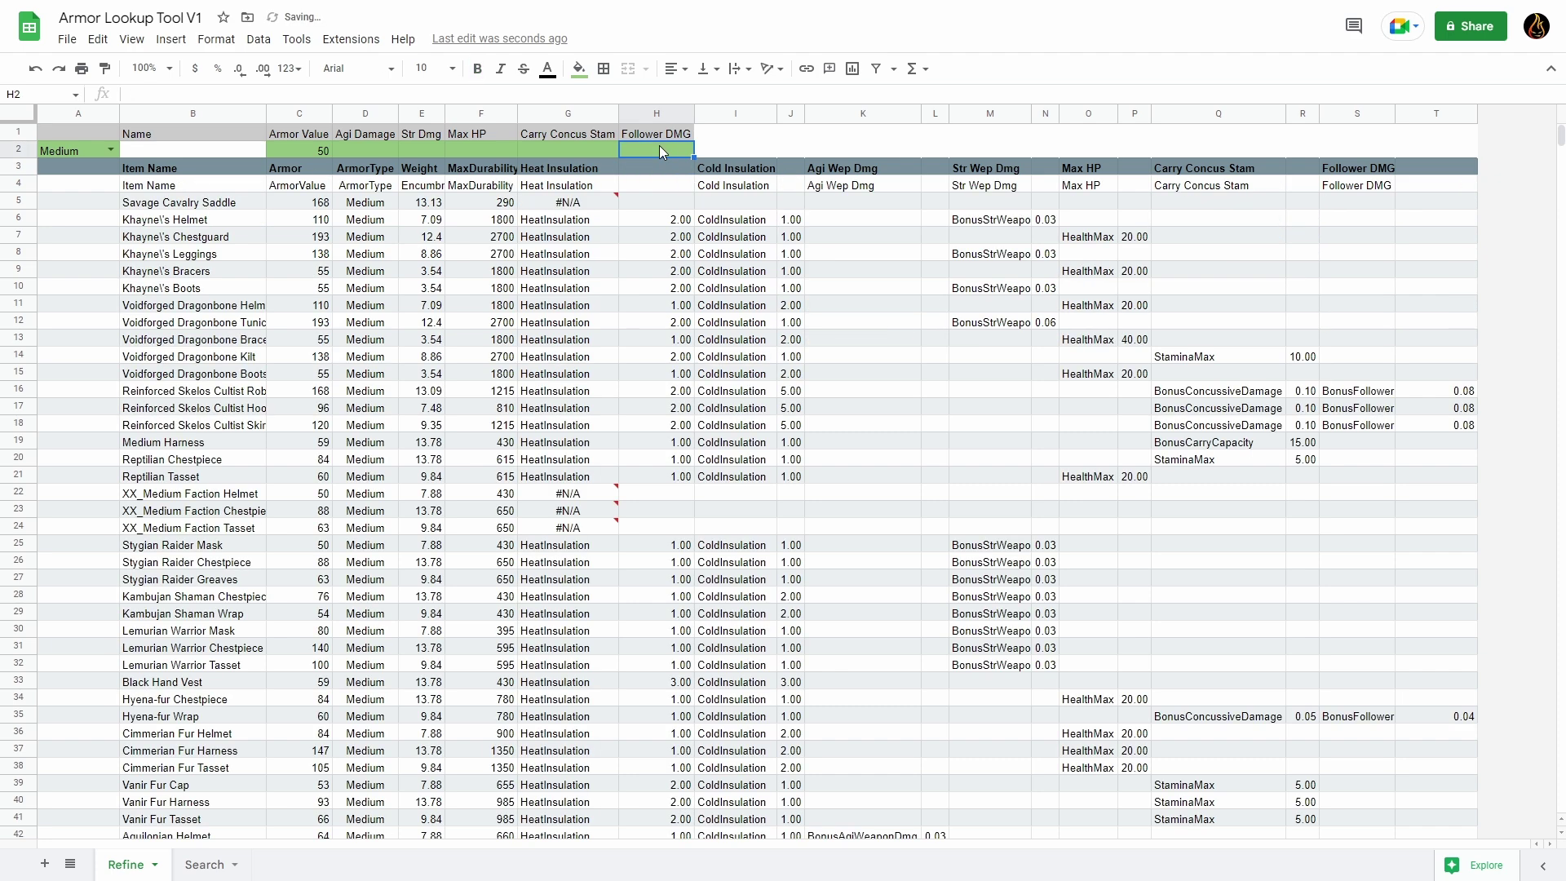
Filter the Medium items by a Carry Concus Stam value of 5, review the matches and clear the filter.
click(588, 148)
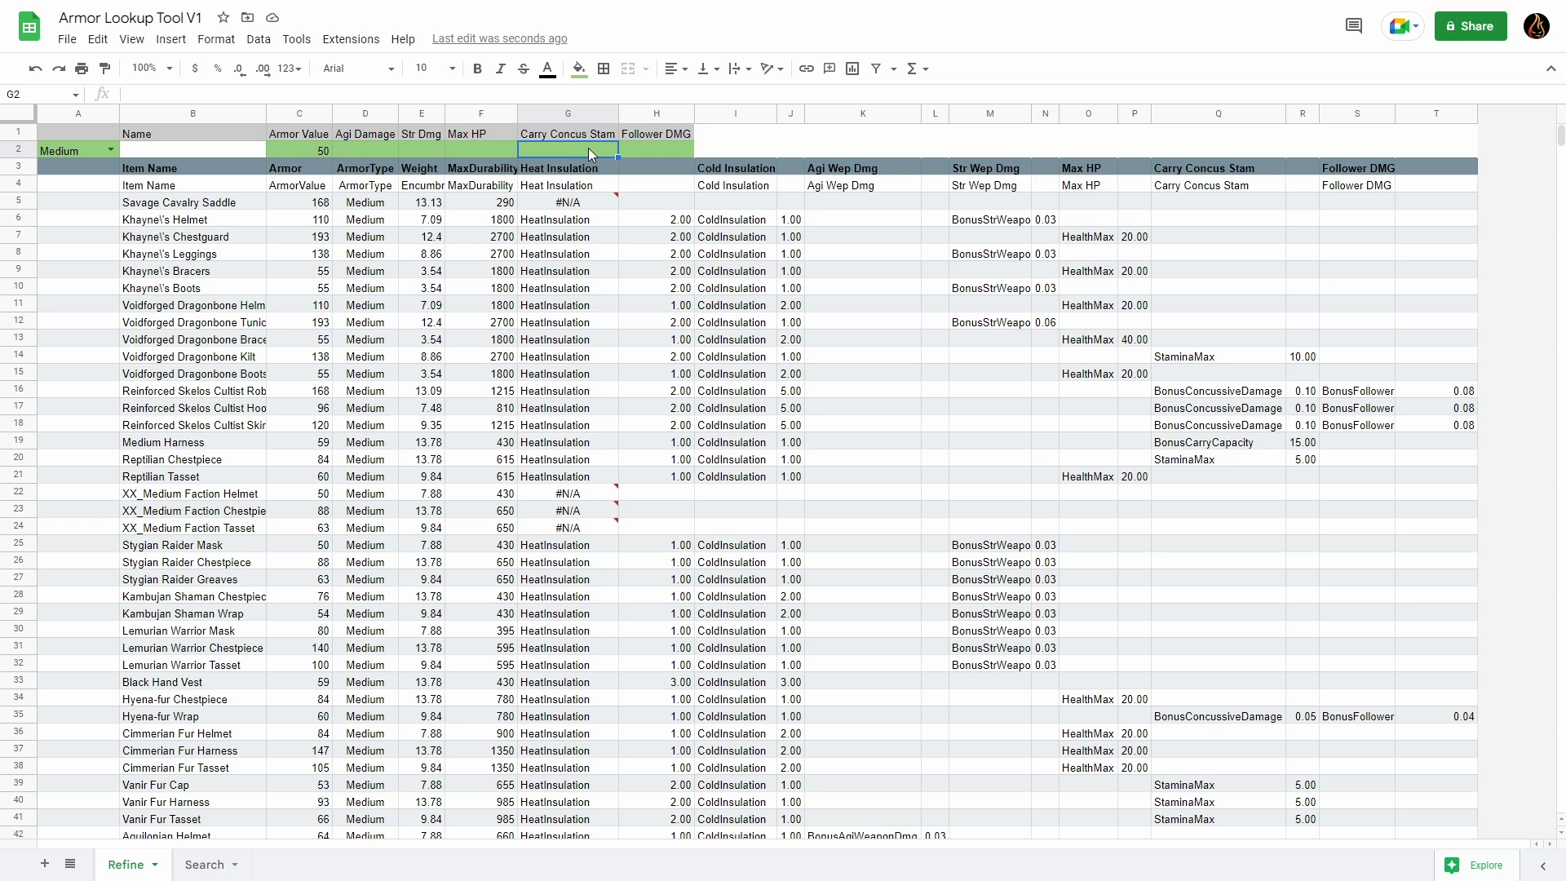
text(5.)
key(Return)
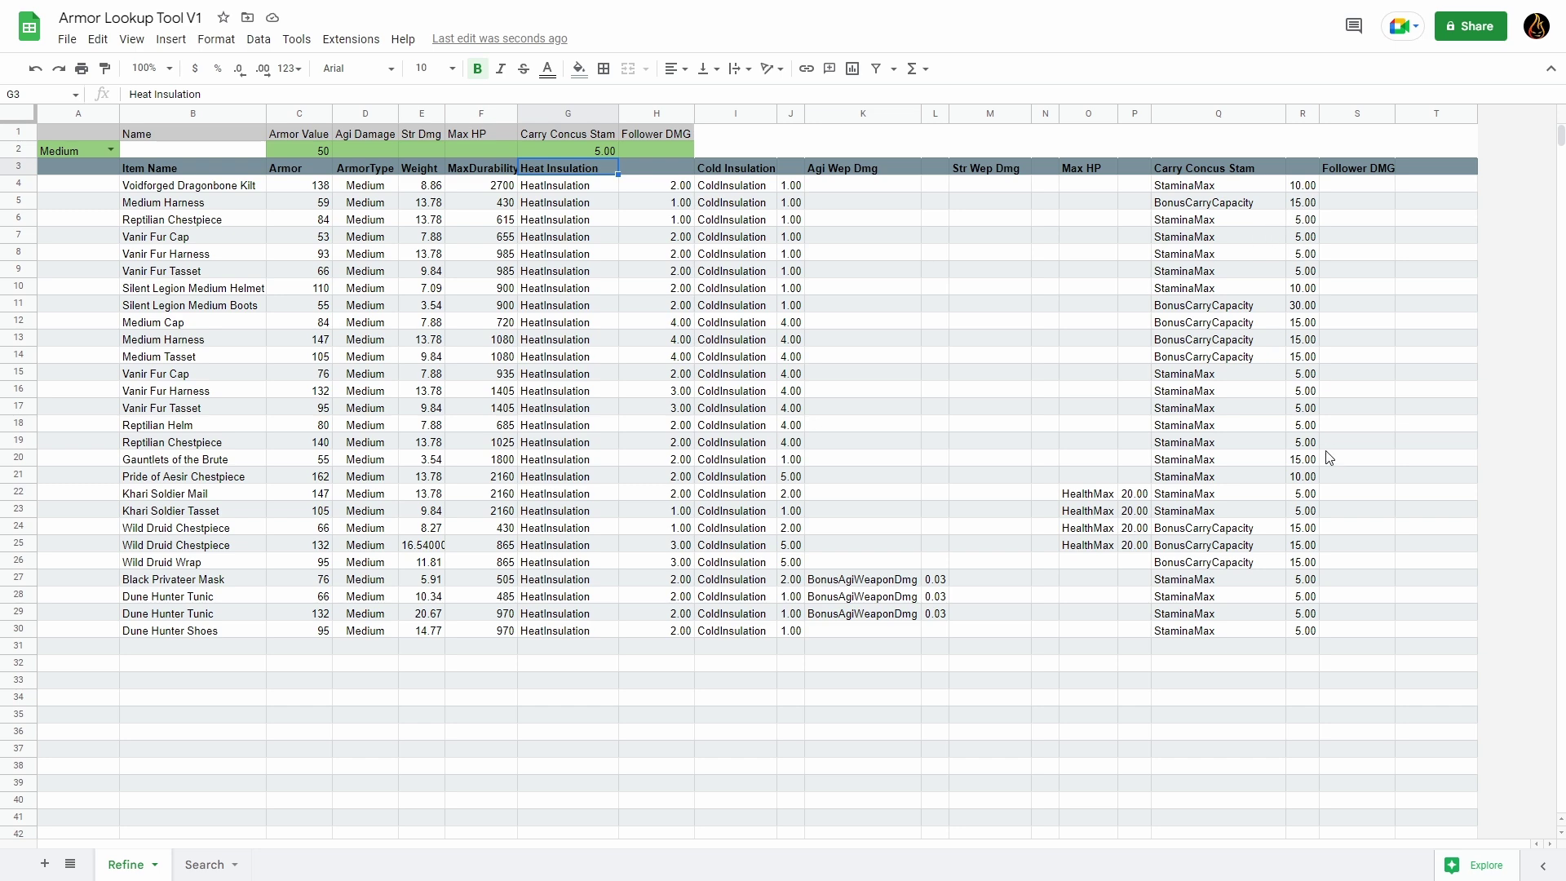
click(608, 152)
key(Delete)
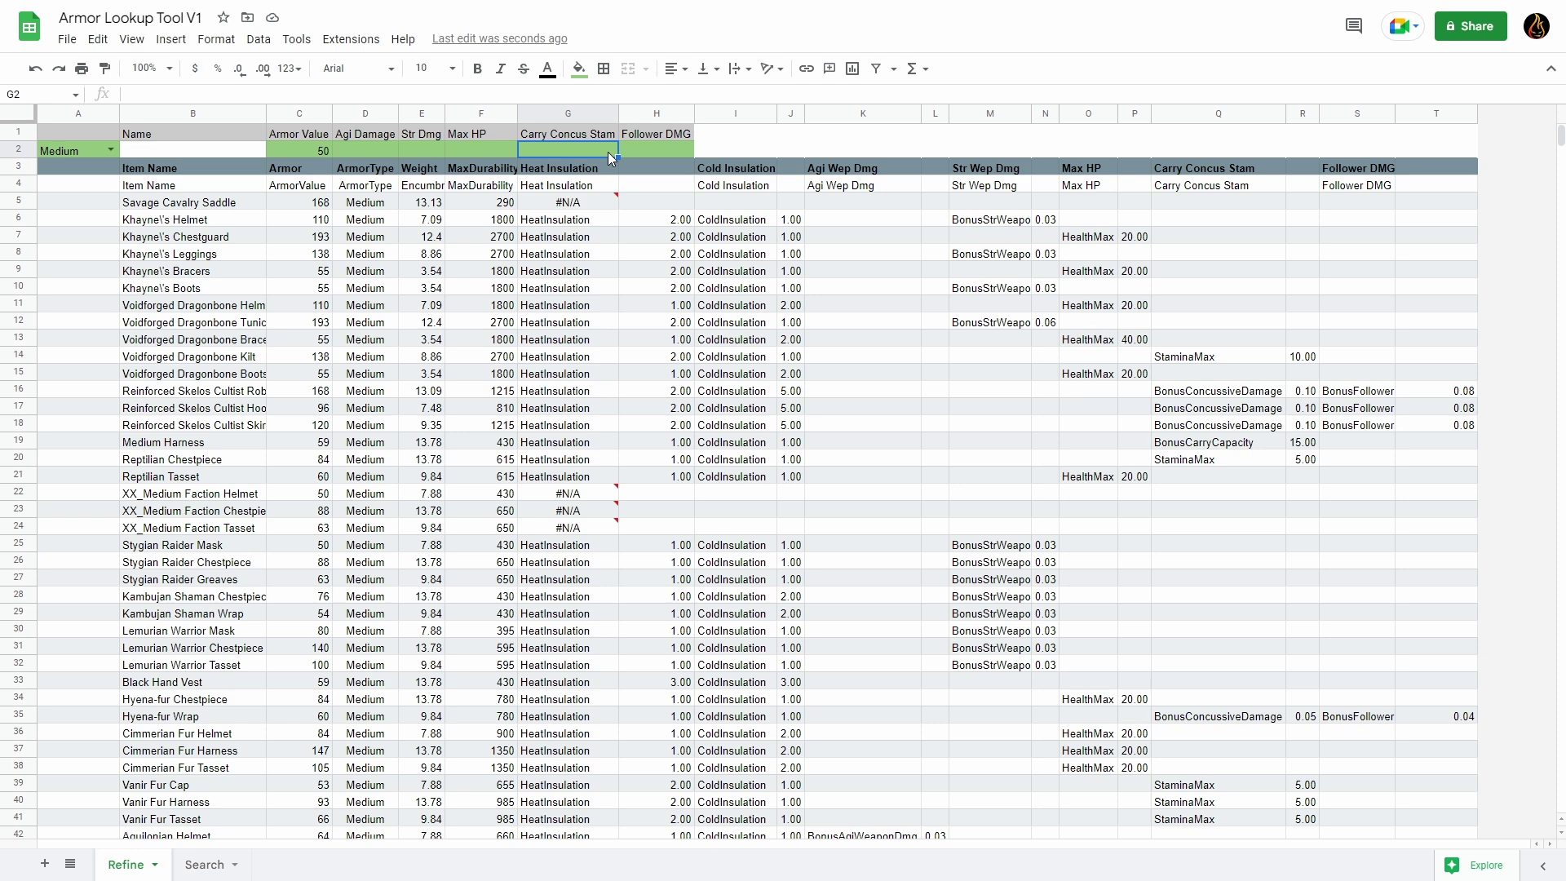
Filter the Medium items by a Carry Concus Stam value of 0.1, review the matches and clear the filter.
text(0.1)
key(Return)
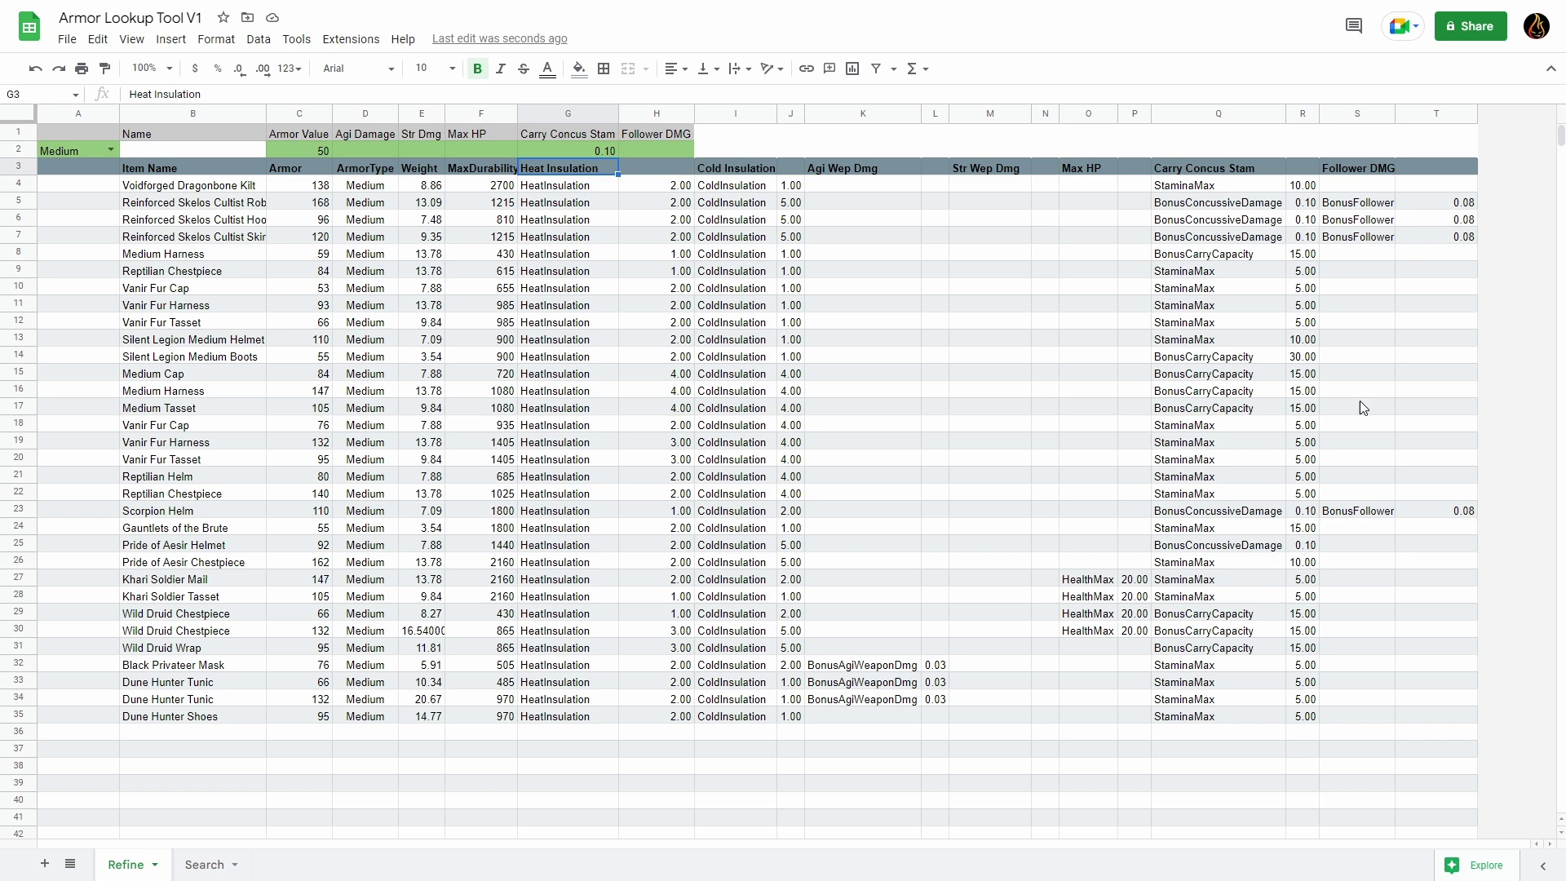
key(Up)
key(Delete)
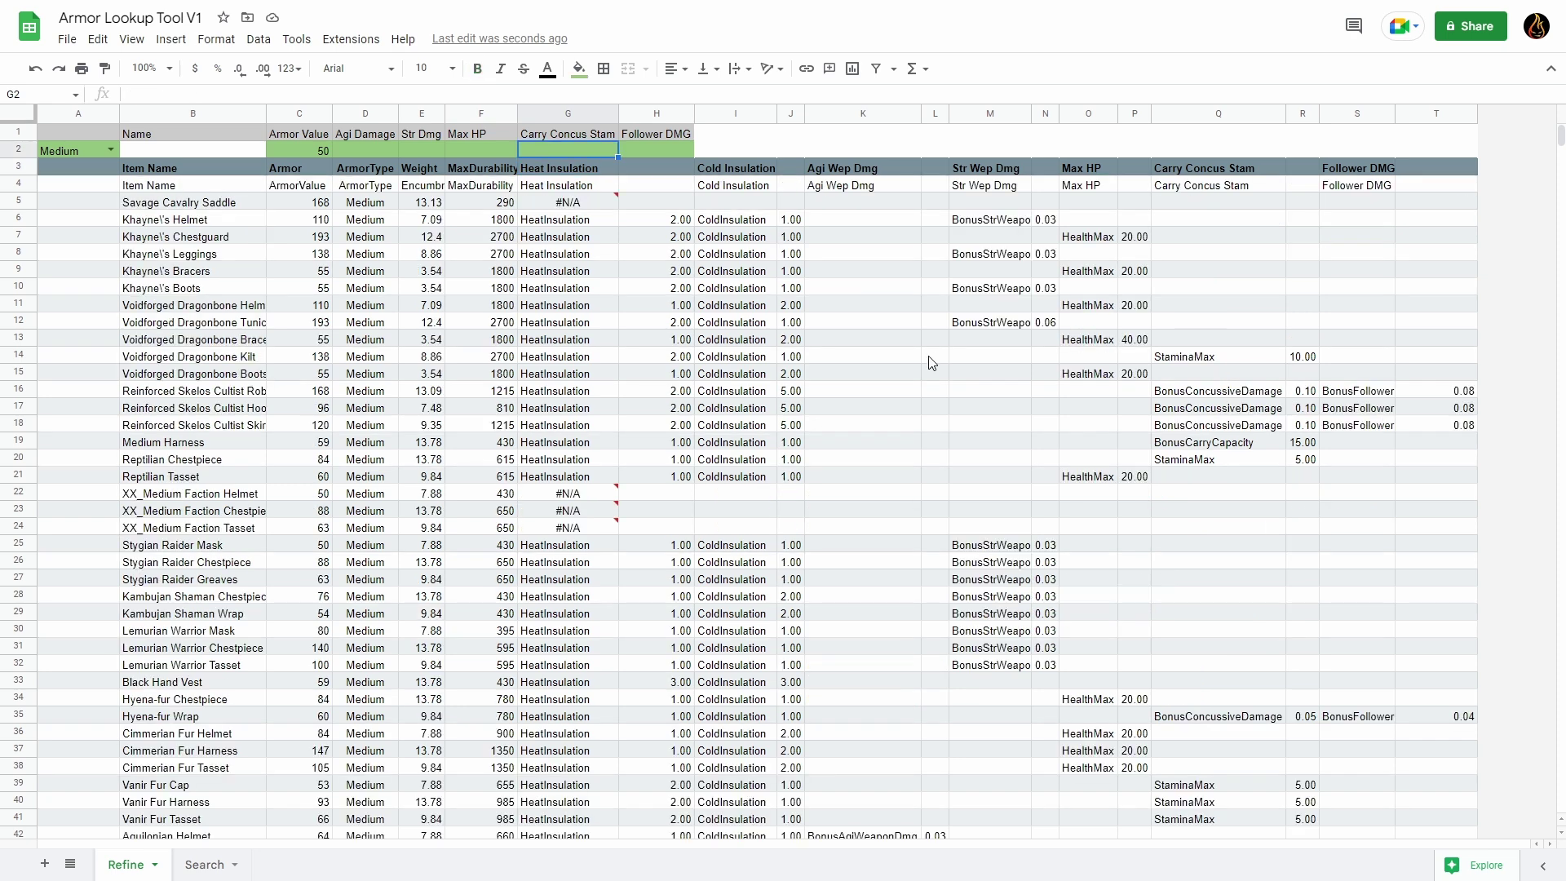